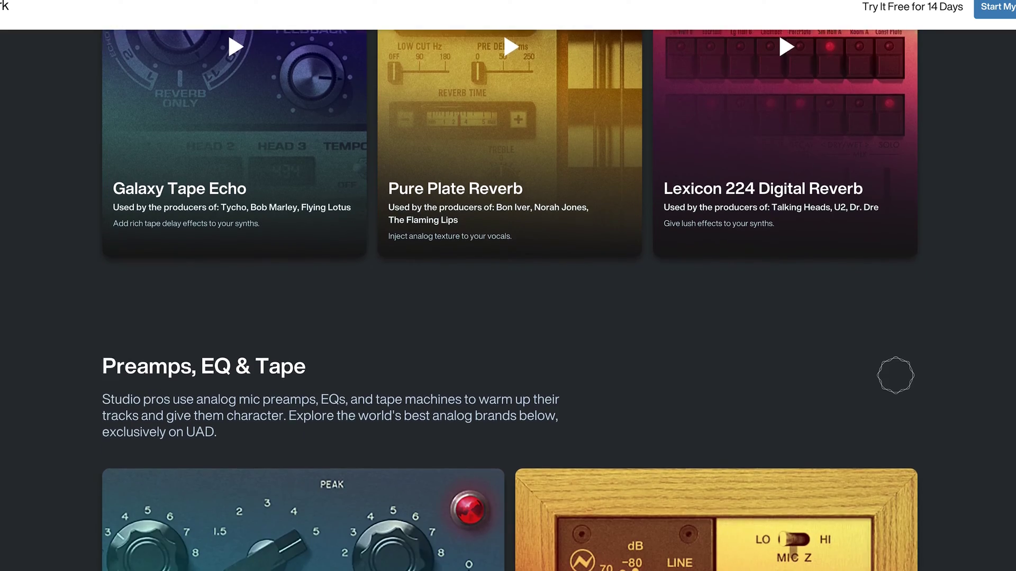
- Examine the UAD Spark page's overview and its EQ, tape, reverb, modulation and instrument plug-in listings
scroll(507, 300, "down", 5)
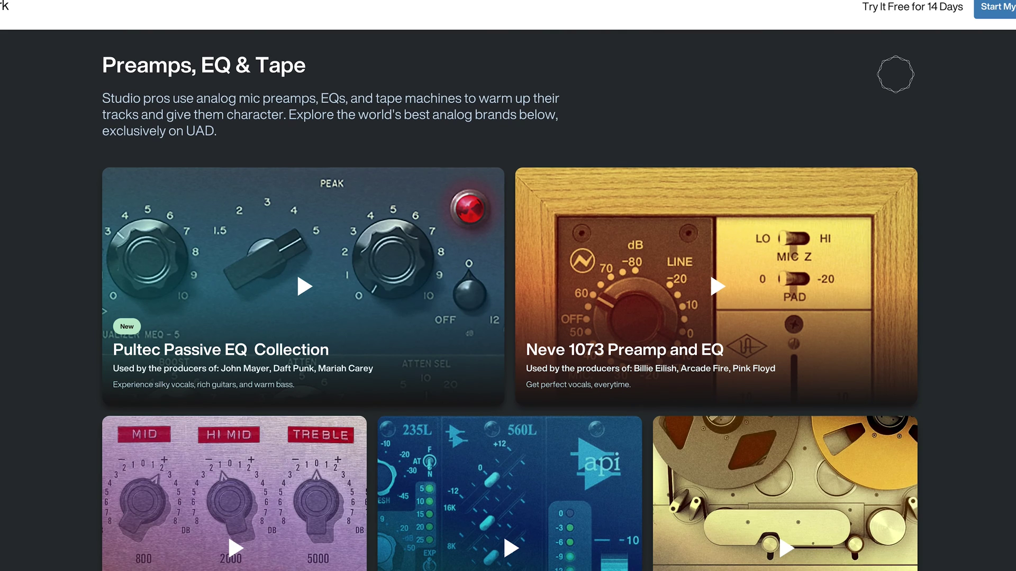
scroll(508, 300, "down", 3)
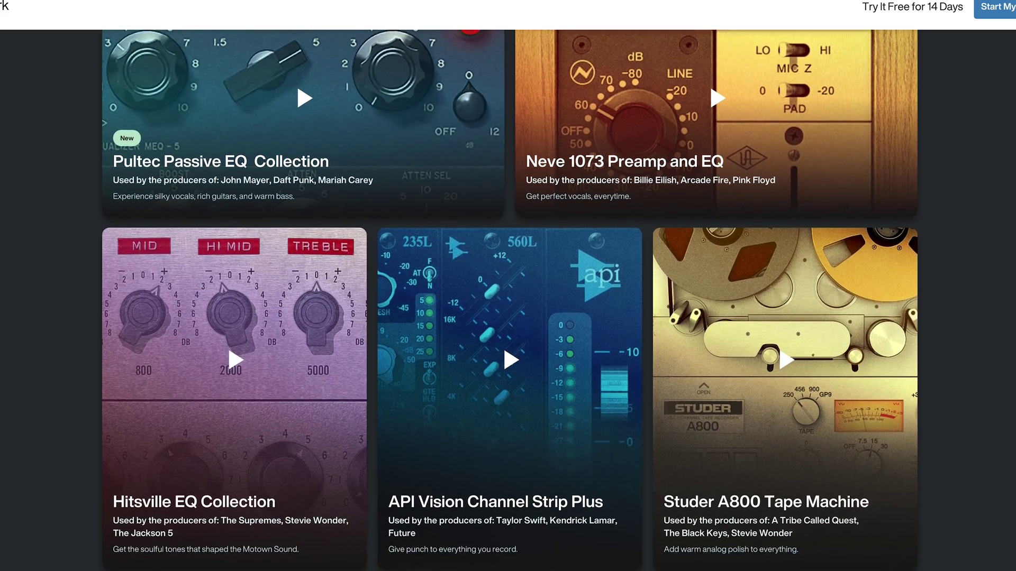
scroll(508, 301, "down", 2)
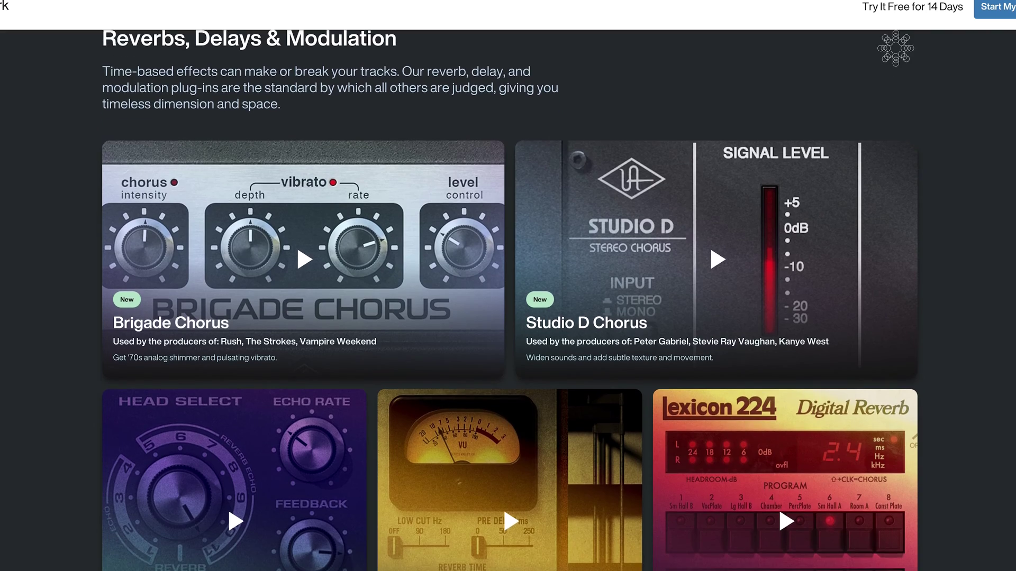
scroll(508, 300, "down", 4)
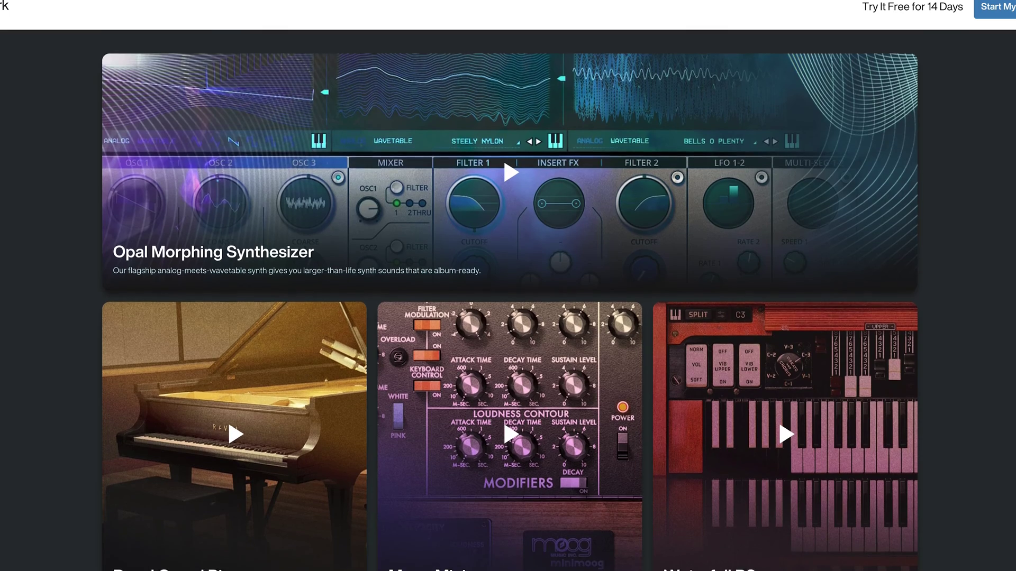
scroll(508, 301, "down", 2)
scroll(508, 301, "down", 1)
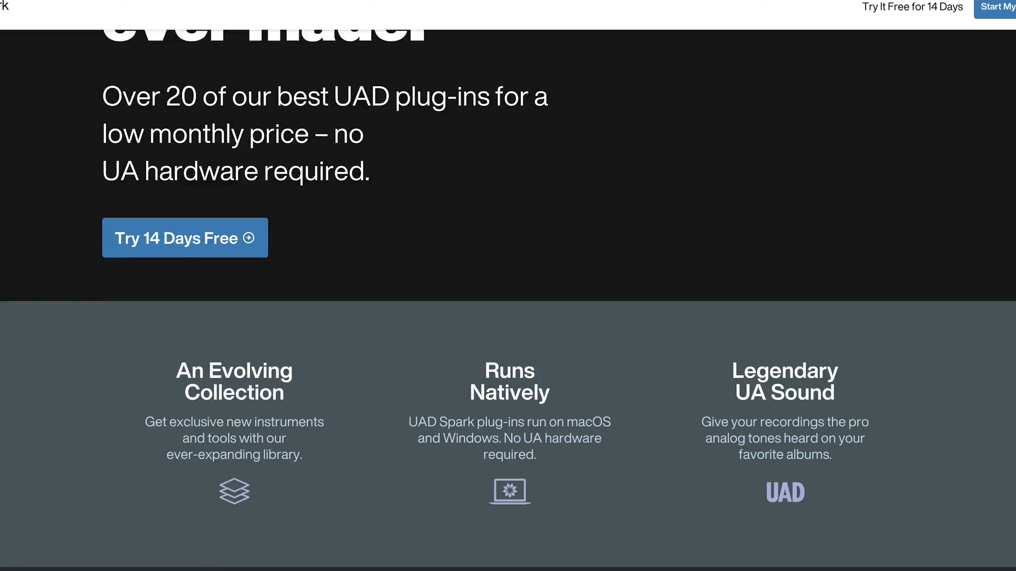
scroll(508, 286, "up", 1)
scroll(508, 286, "down", 3)
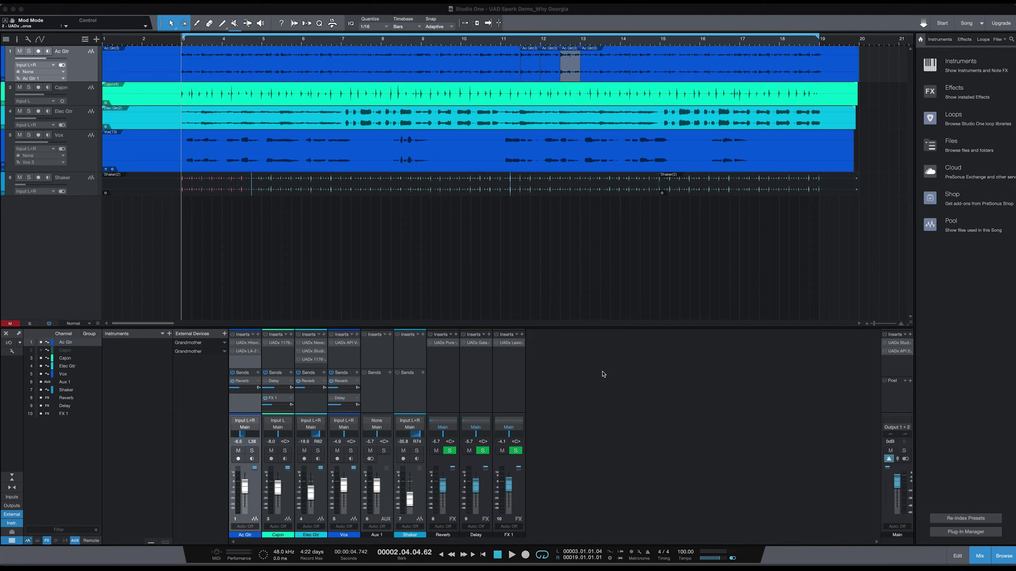
- Switch to the Studio One song and listen to the full mix from bar 3, stopping playback at the end
left_click(563, 313)
key("space")
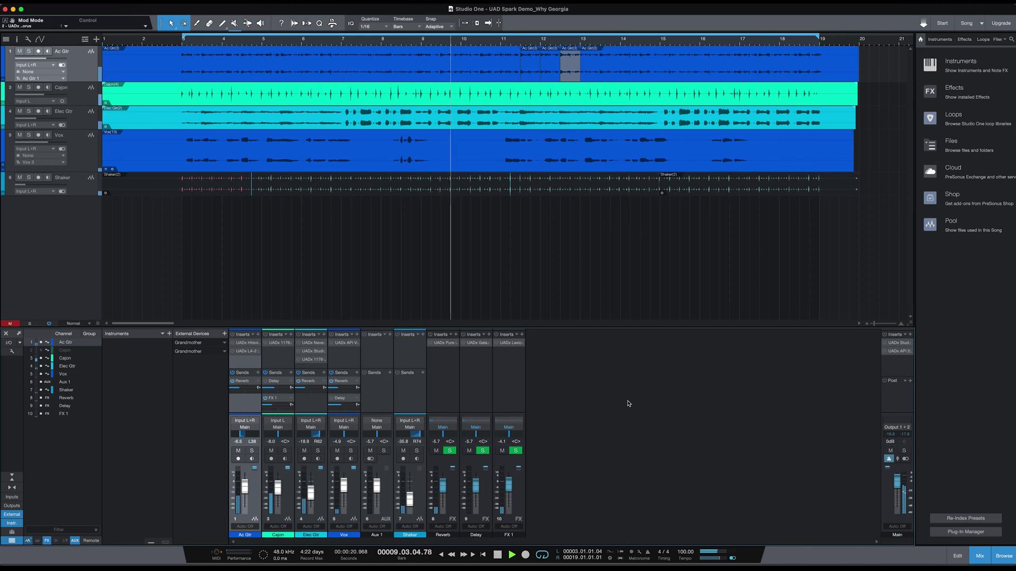
key("space")
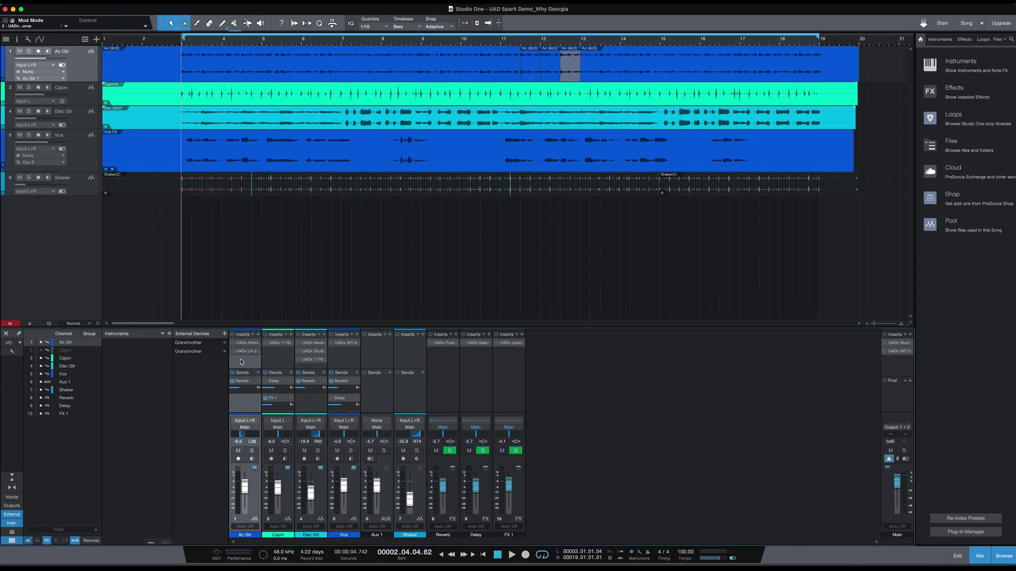
- Solo the Ac Gtr track and listen to it with its insert effects bypassed
left_click(251, 451)
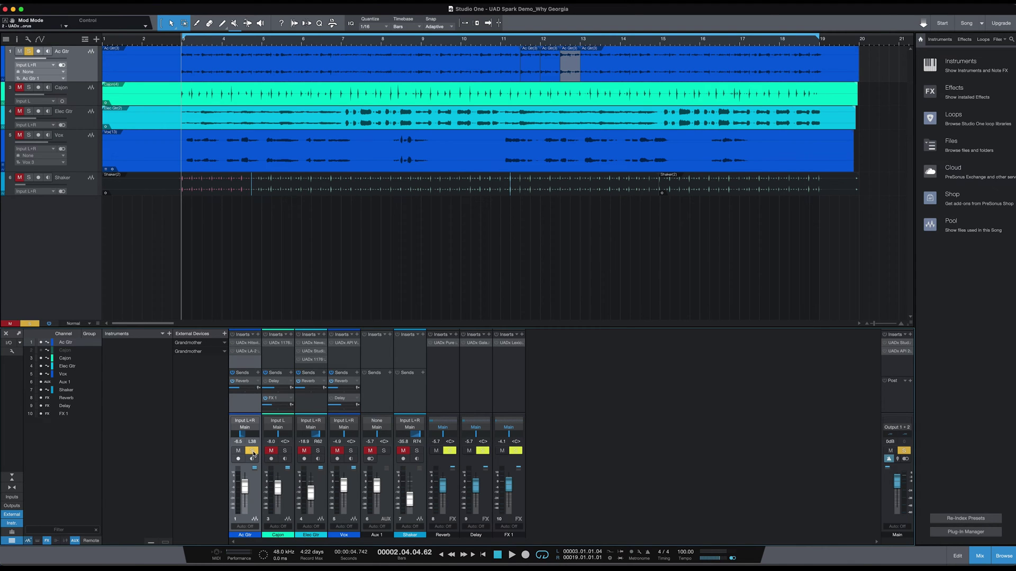
key("space")
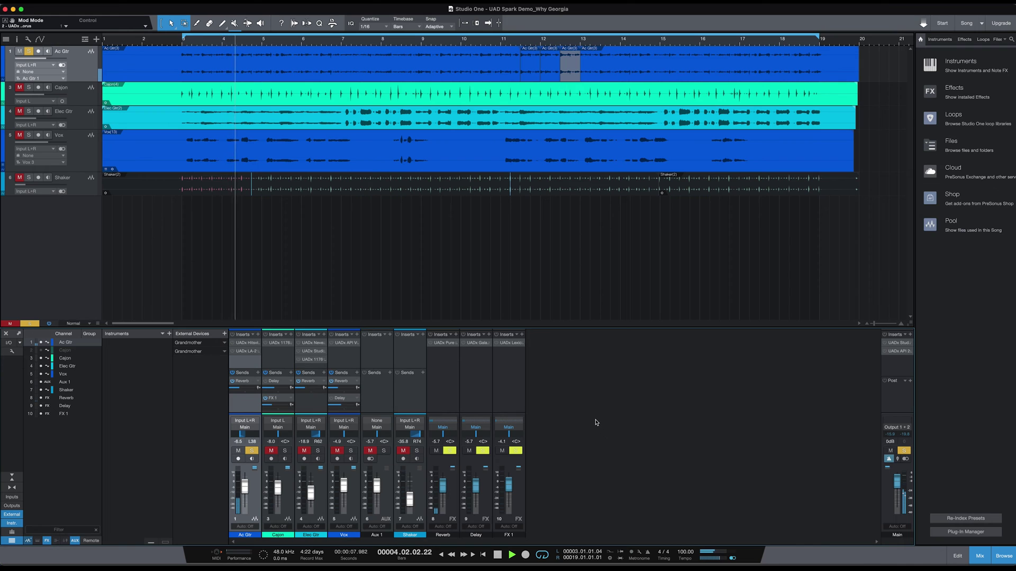
key("space")
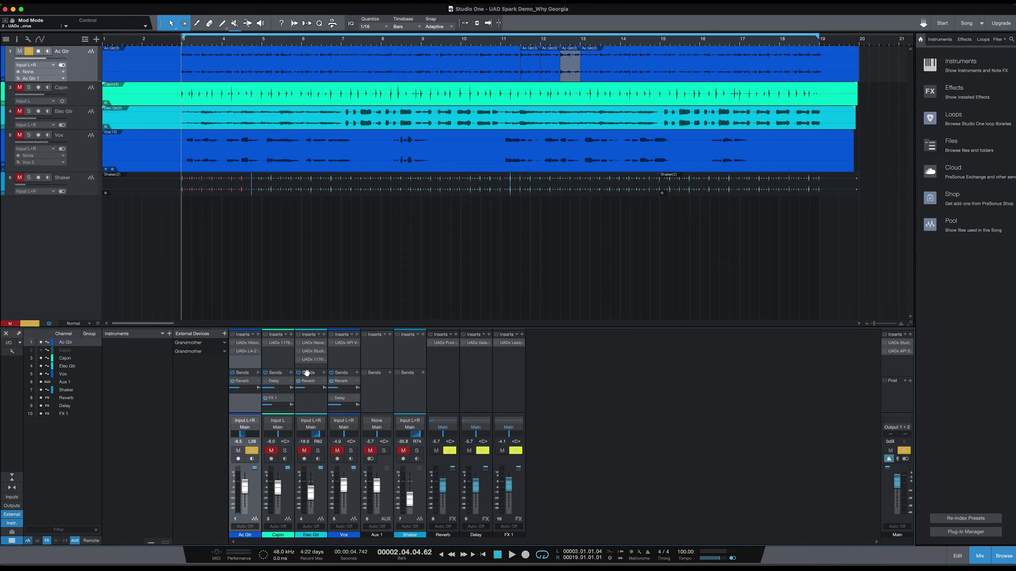
- Open the UADx Hitsville EQ on Ac Gtr and compare it on and off during playback, leaving it activated
left_click(250, 345)
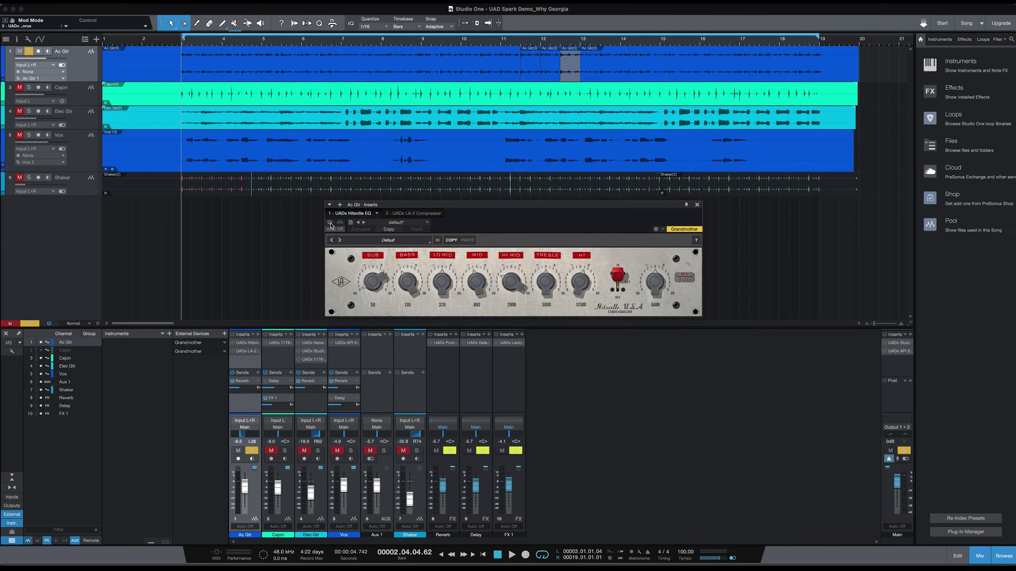
key("space")
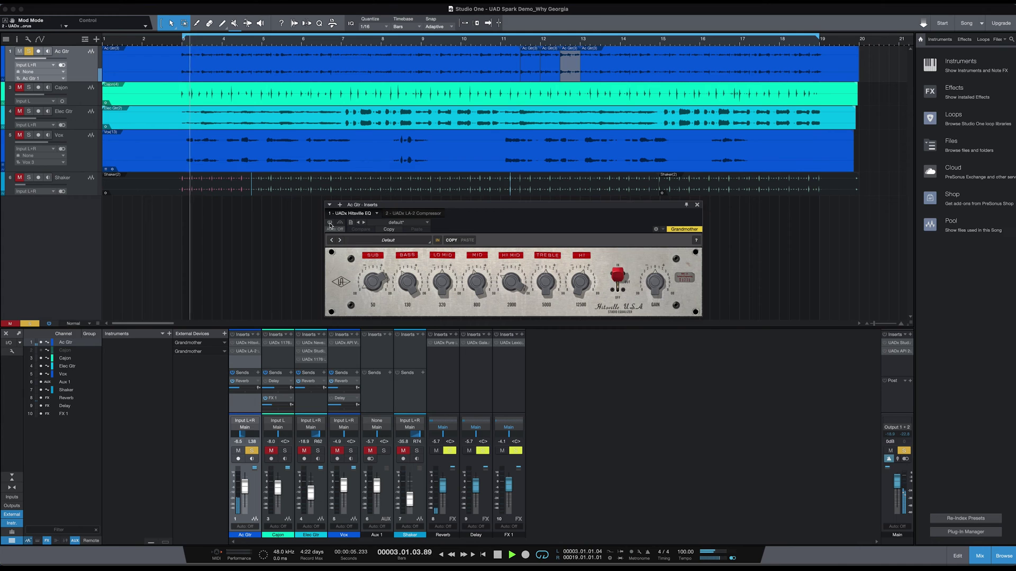
left_click(329, 223)
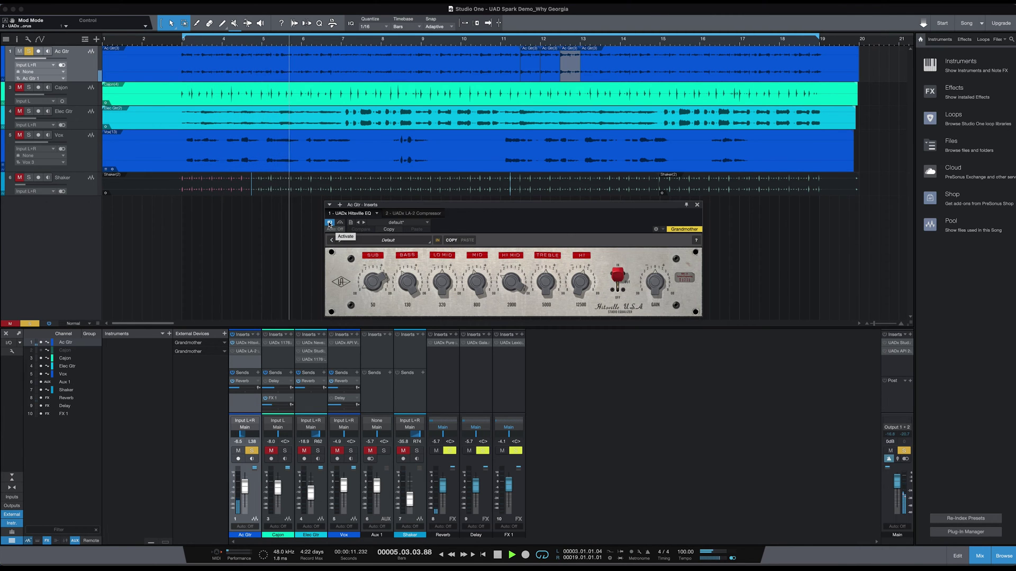
left_click(330, 224)
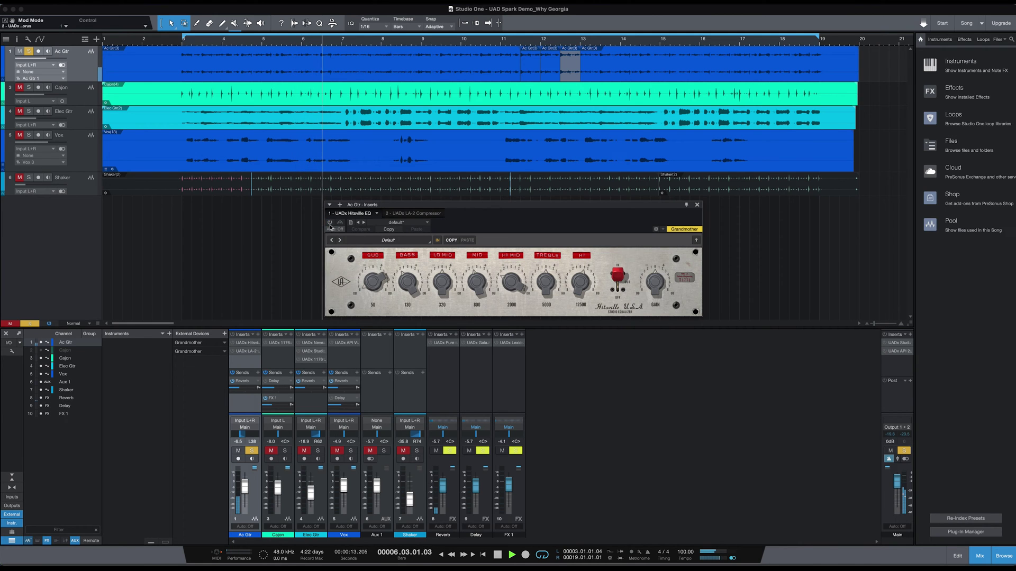
left_click(330, 223)
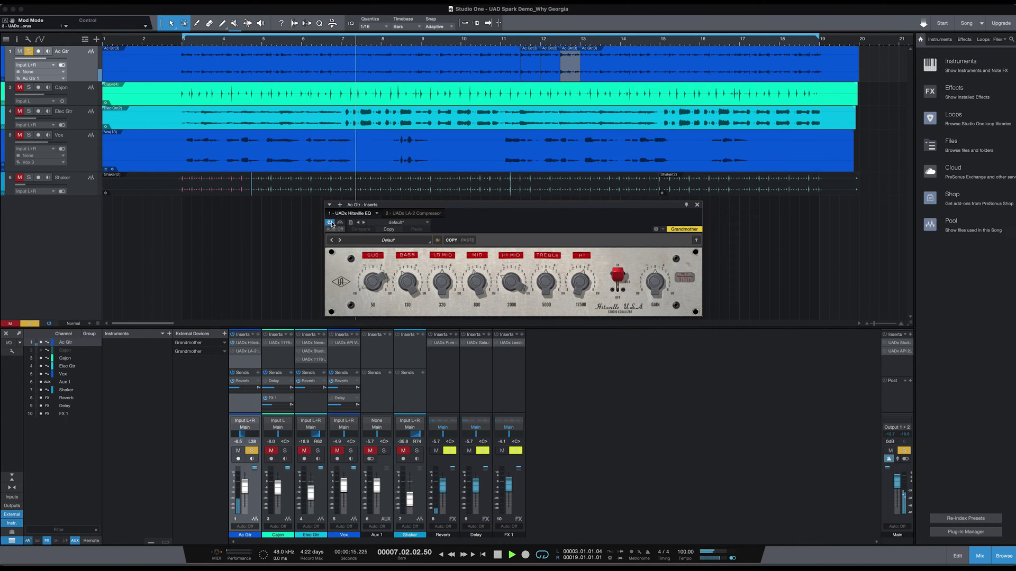
key("space")
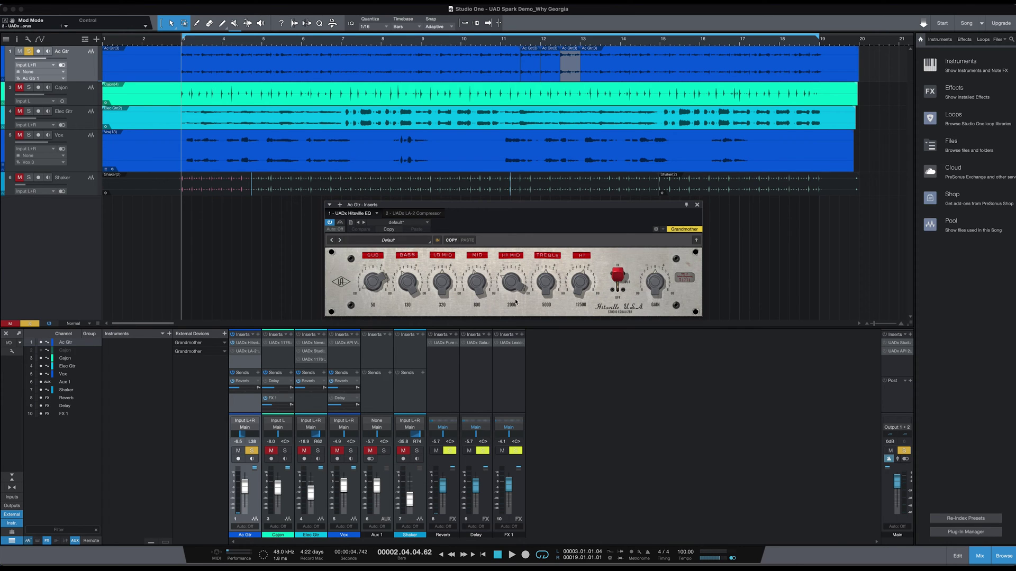
- Audition changes to the Hitsville EQ's 320, 5000 and 2000 bands during playback, returning 2000 to -4 dB, and try its bypass switch
left_click_drag(542, 206, 540, 205)
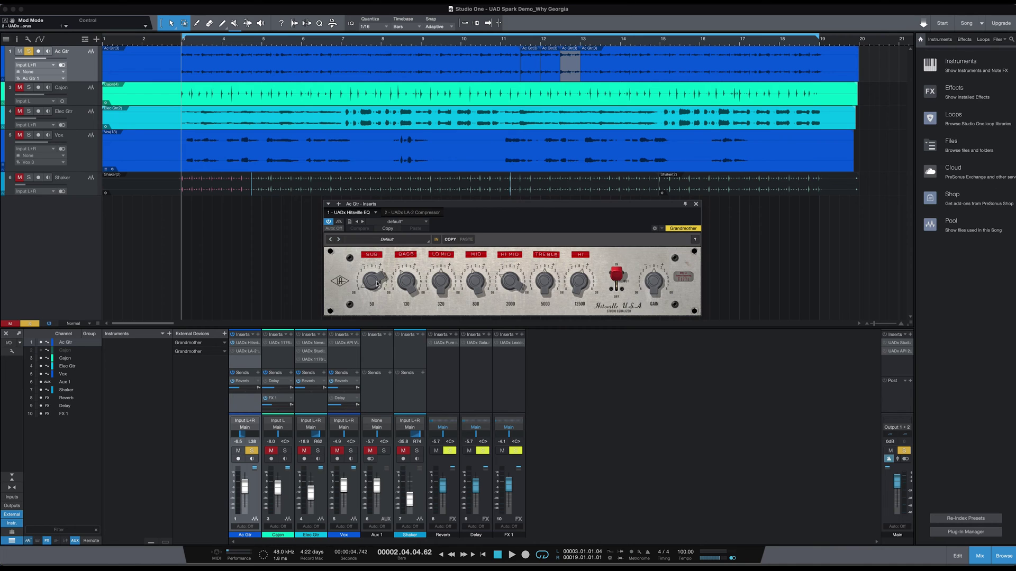
left_click_drag(483, 207, 482, 207)
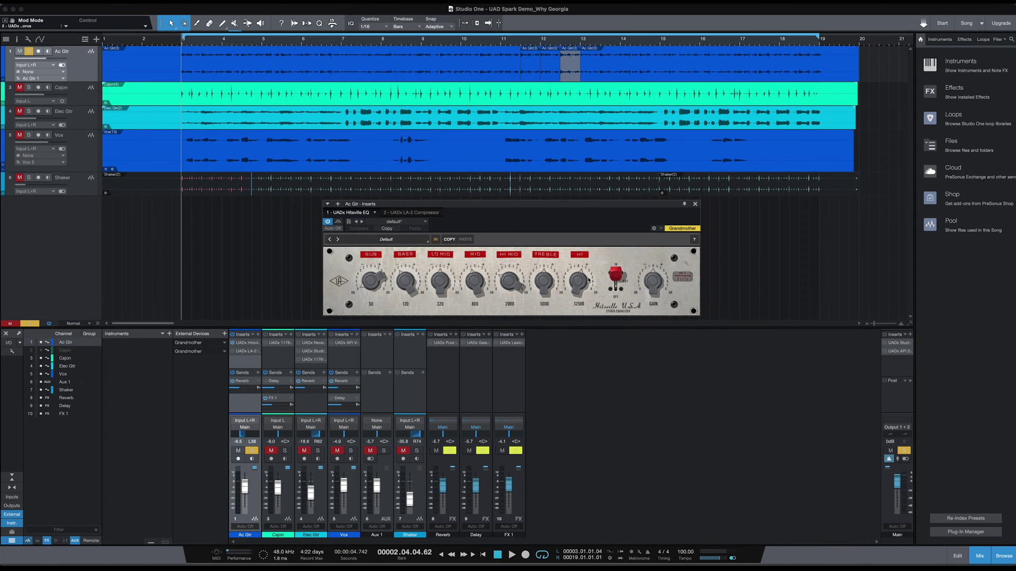
key("space")
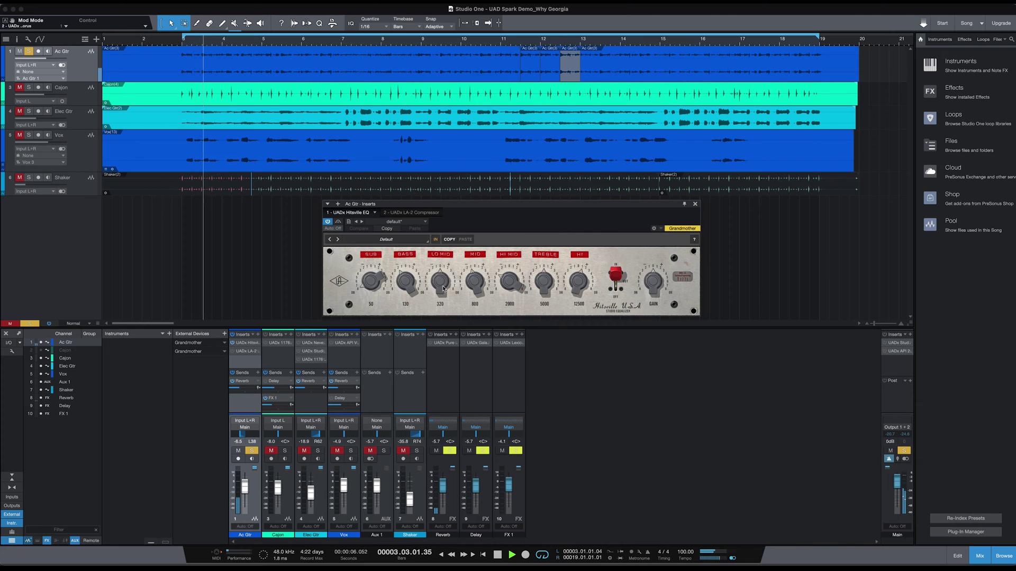
mouse_move(446, 277)
left_mouse_down()
mouse_move(440, 297)
mouse_move(441, 285)
left_mouse_up()
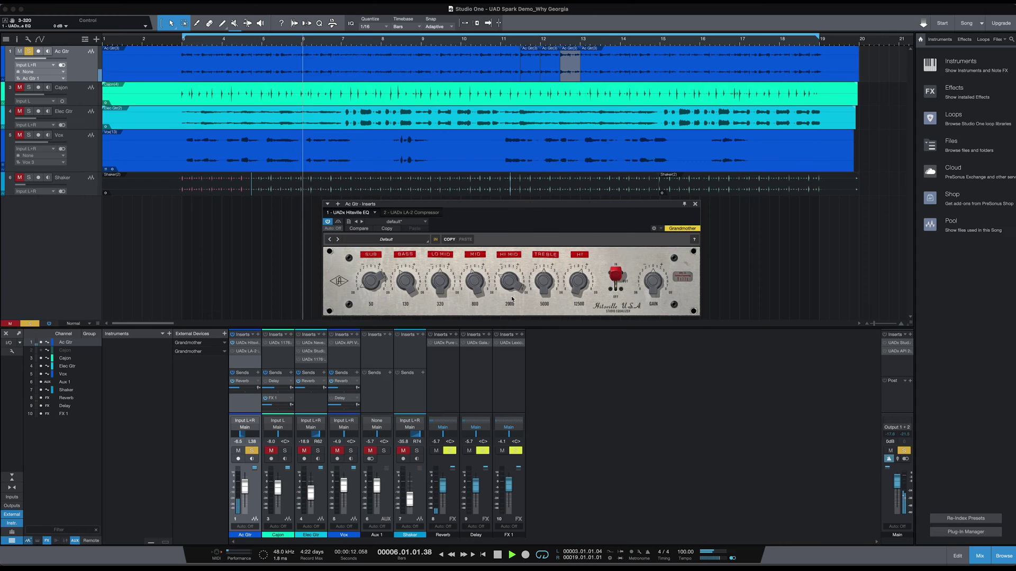
mouse_move(545, 284)
left_mouse_down()
mouse_move(551, 255)
mouse_move(544, 290)
left_mouse_up()
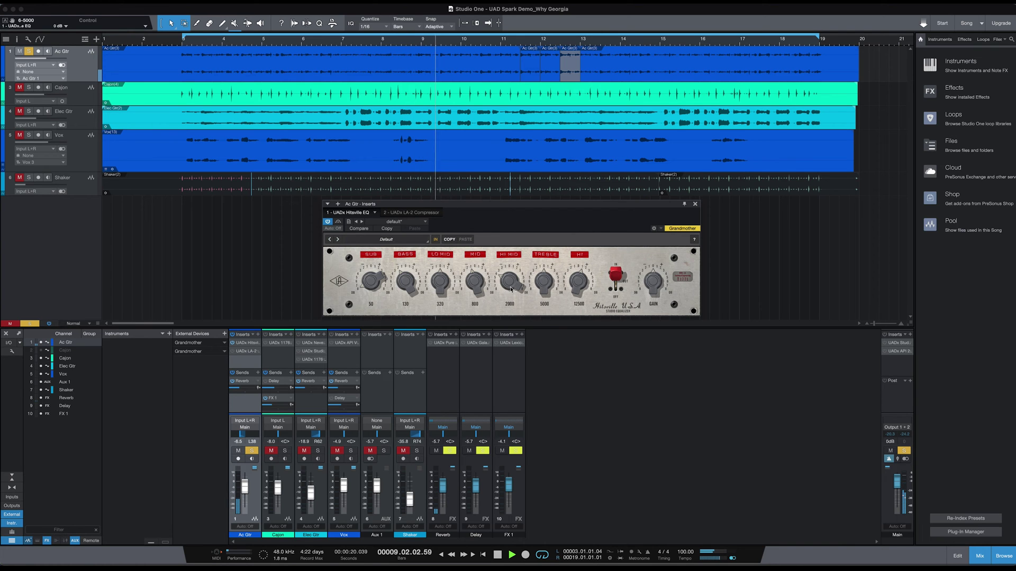
left_click_drag(510, 282, 540, 286)
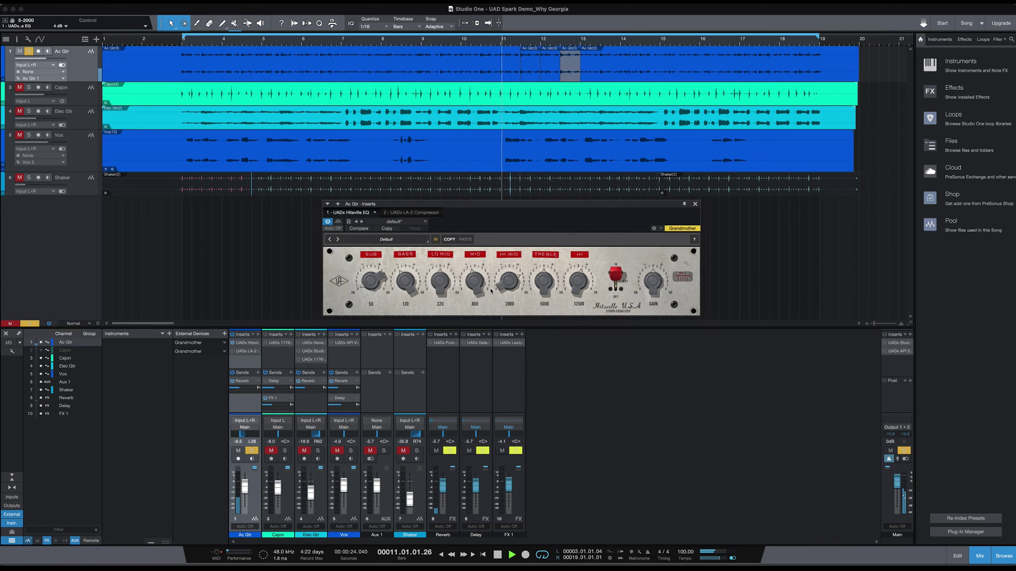
left_click_drag(475, 287, 508, 321)
key("space")
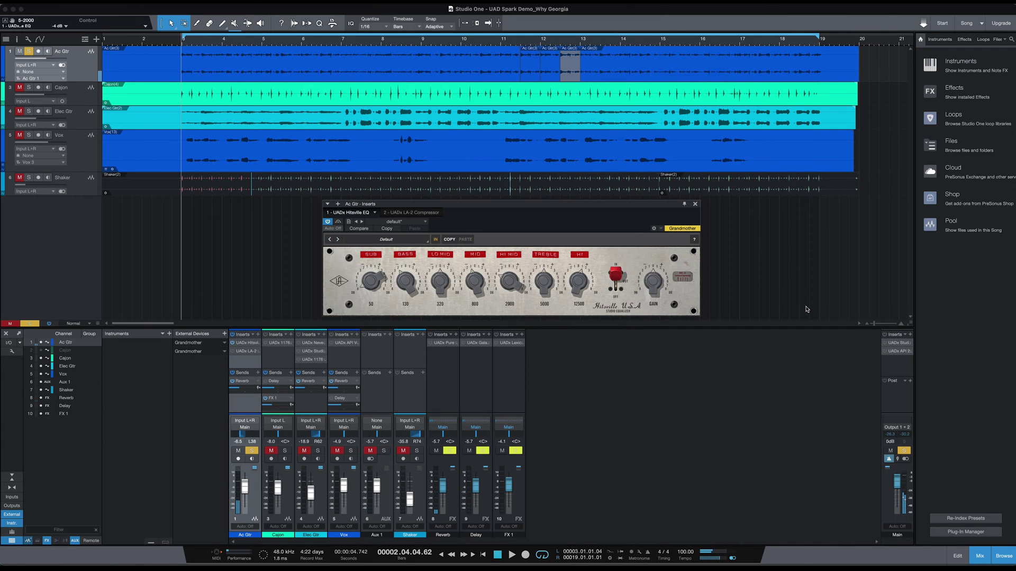
left_click(604, 298)
left_click(620, 292)
- Open the UADx LA-2 Compressor on Ac Gtr and activate it during playback to hear its effect
left_click(412, 214)
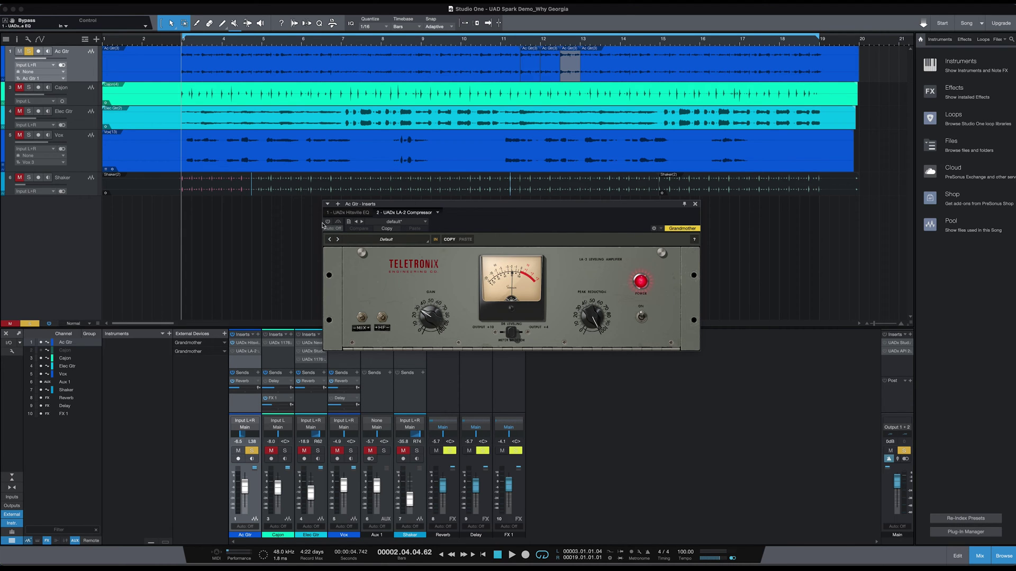
key("space")
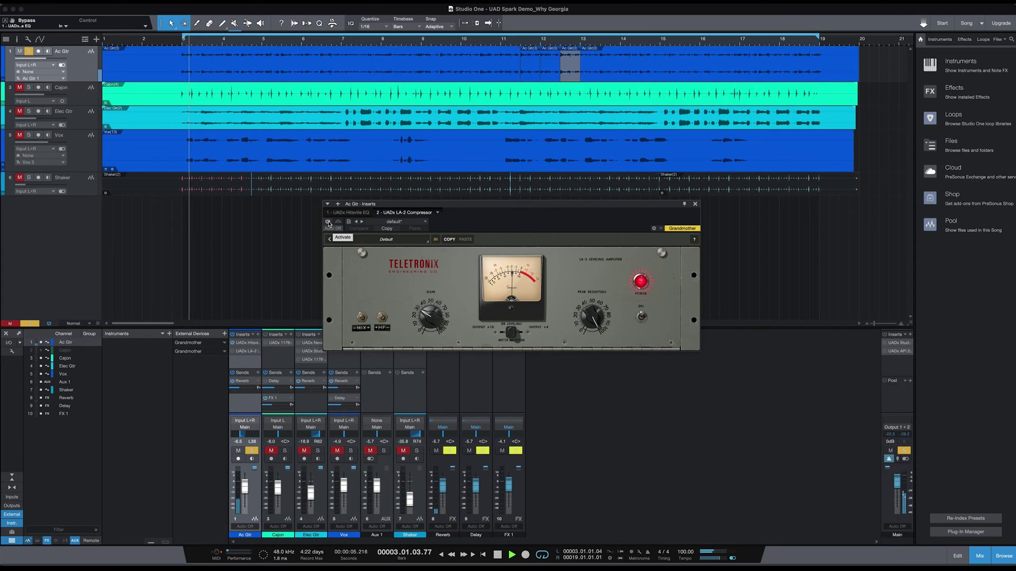
left_click(327, 222)
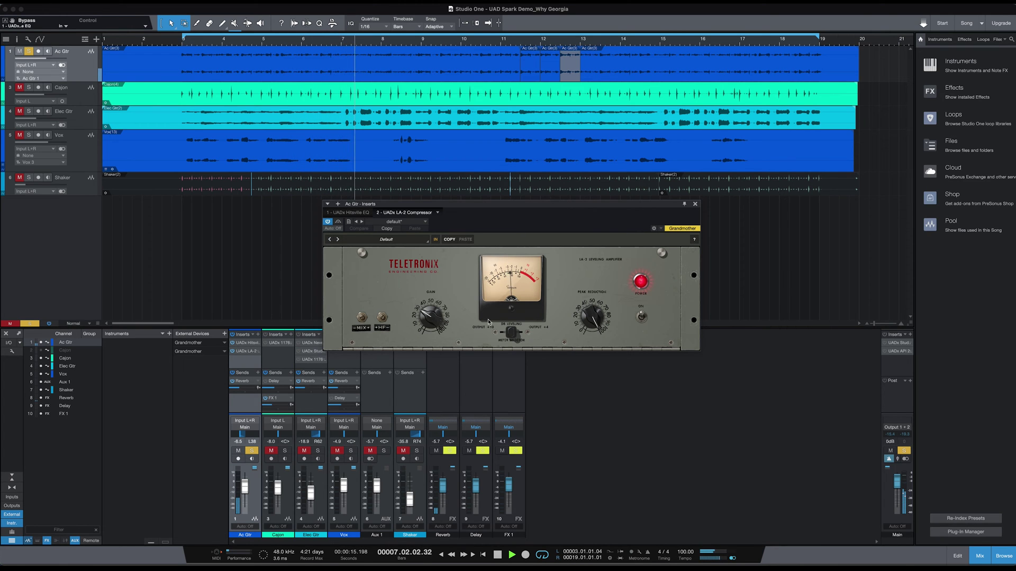
key("space")
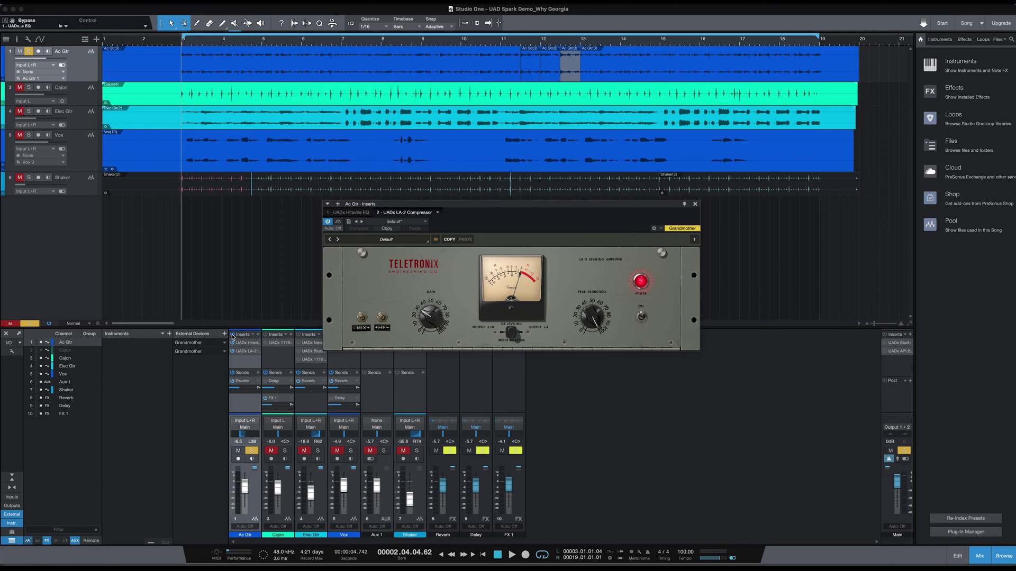
- Compare the Ac Gtr track with all its inserts bypassed and reactivated during playback
key("space")
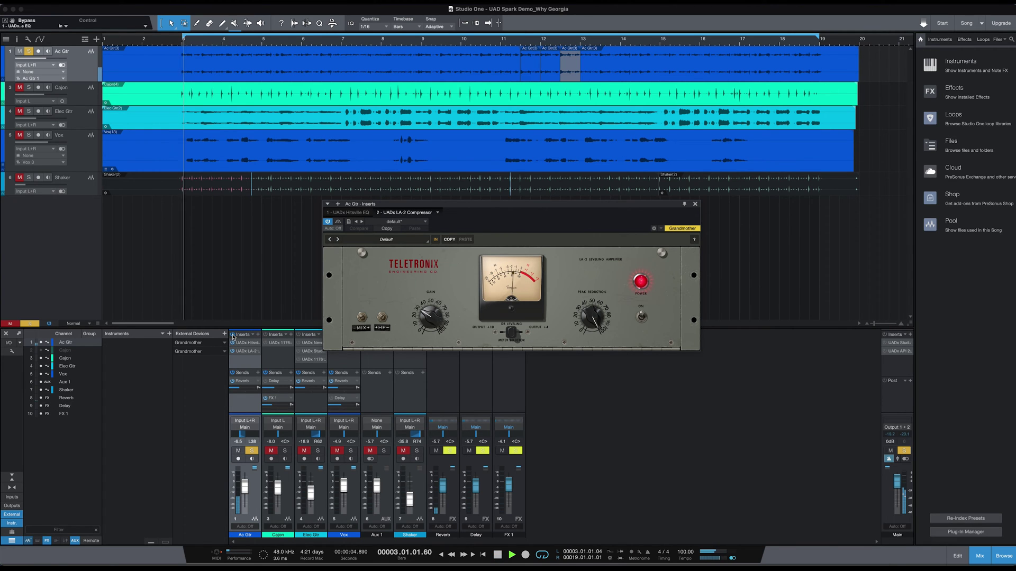
left_click(232, 335)
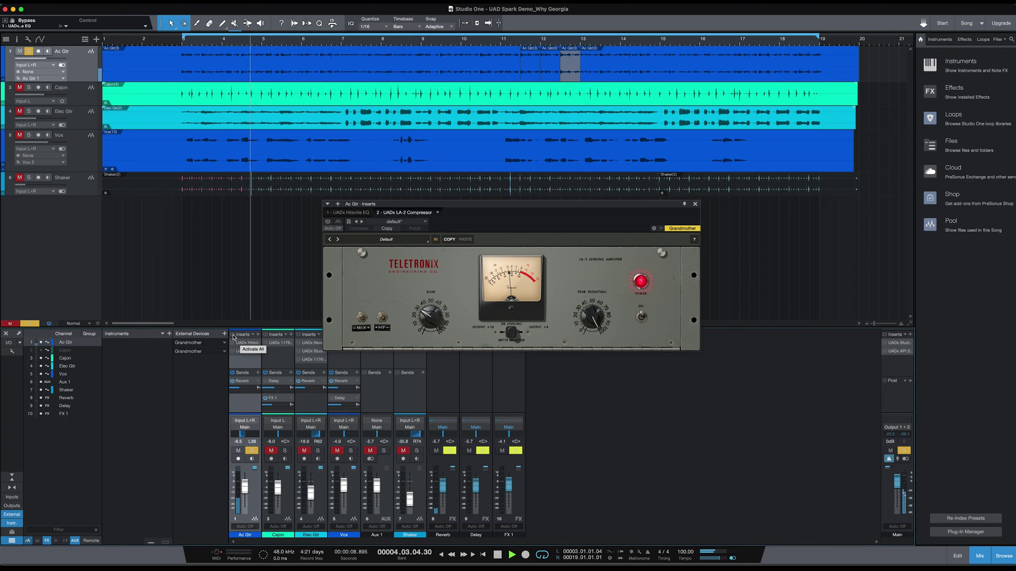
left_click(233, 335)
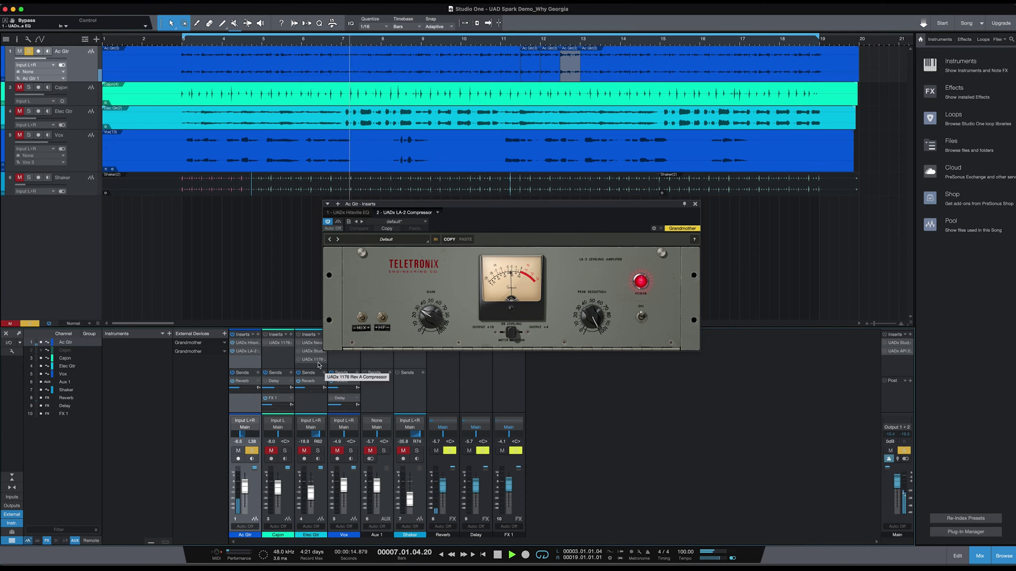
key("space")
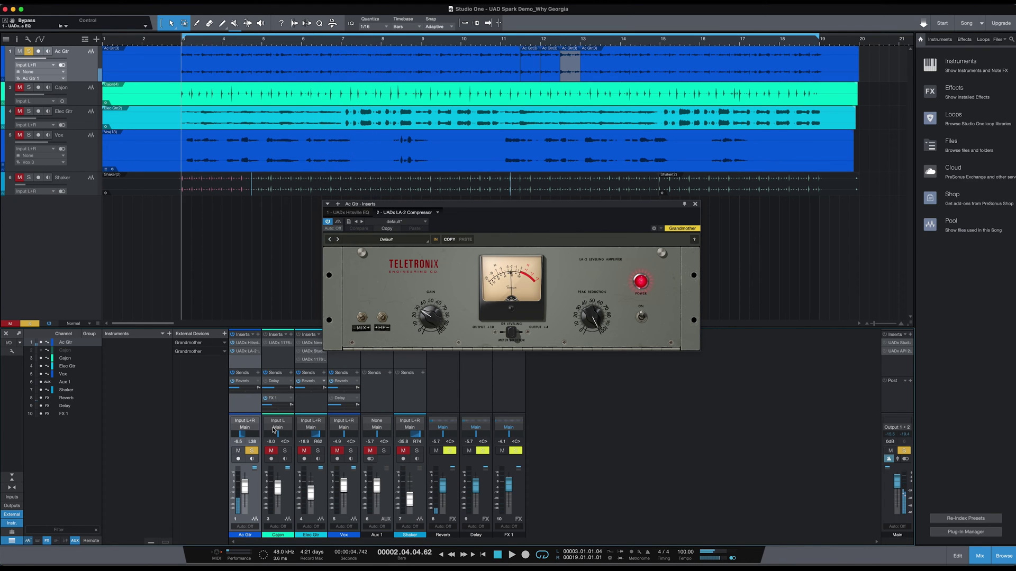
- Switch the solo from Ac Gtr to Cajon, close the plug-in window and play the Cajon track
left_click(251, 451)
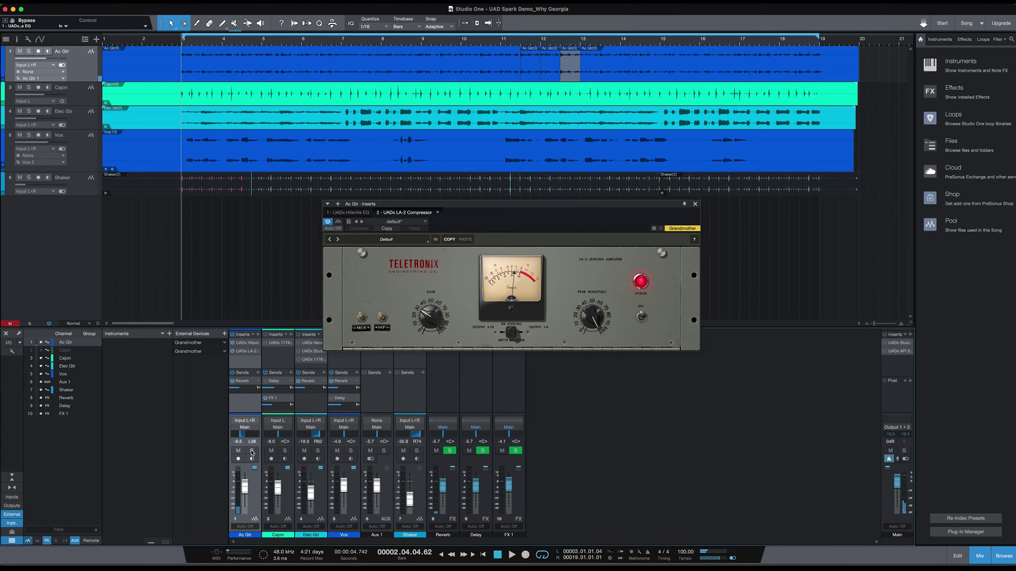
left_click(285, 451)
left_click(695, 204)
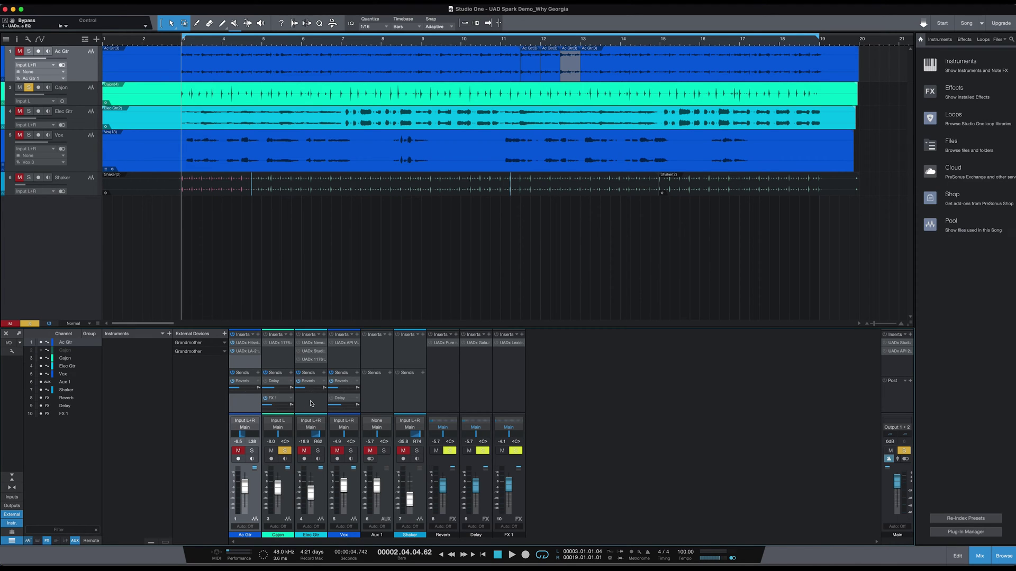
key("space")
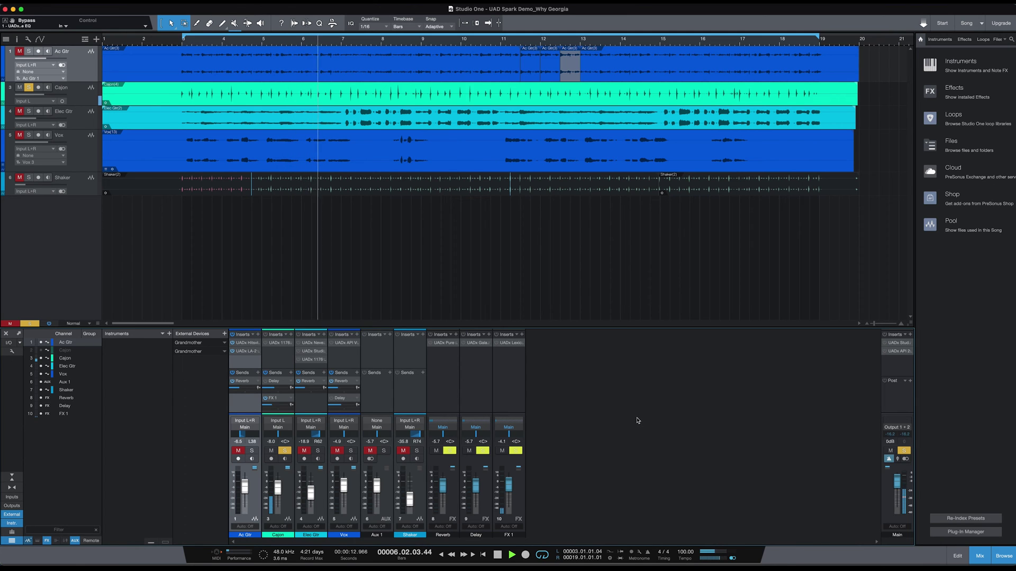
- Stop playback and open the UADx 1176LN Rev E Compressor on the Cajon channel
key("space")
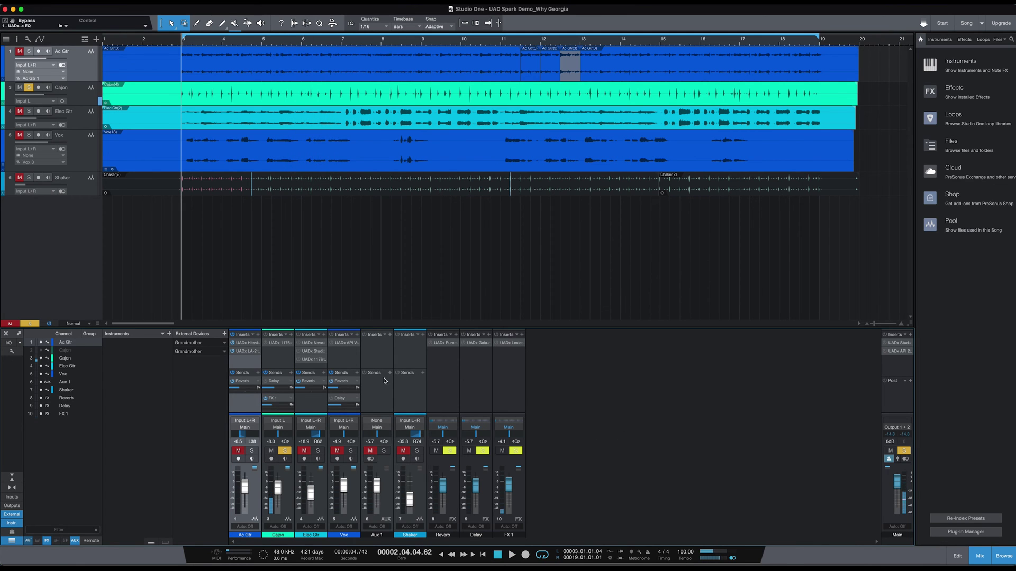
left_click(282, 344)
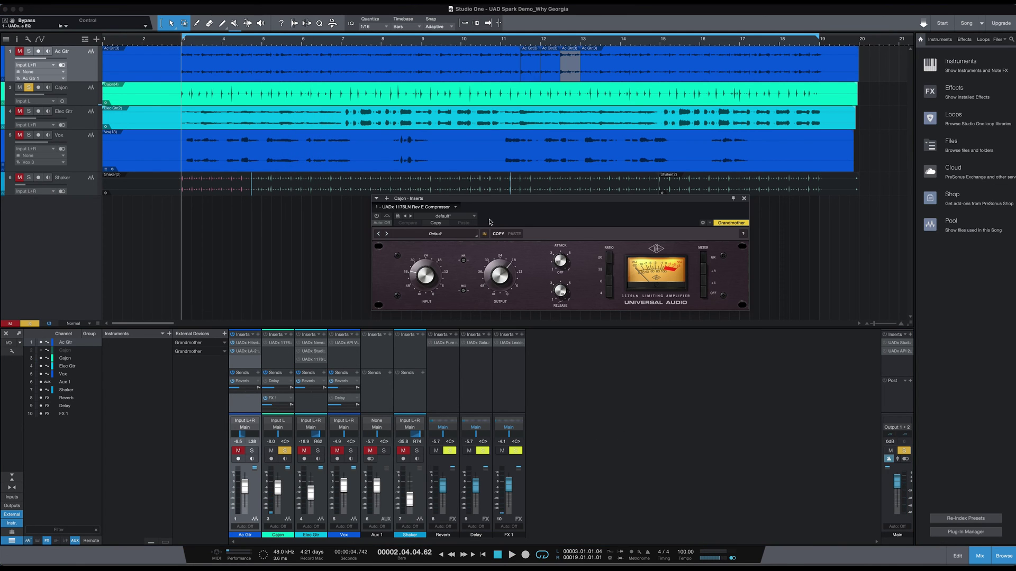
left_click_drag(502, 199, 494, 200)
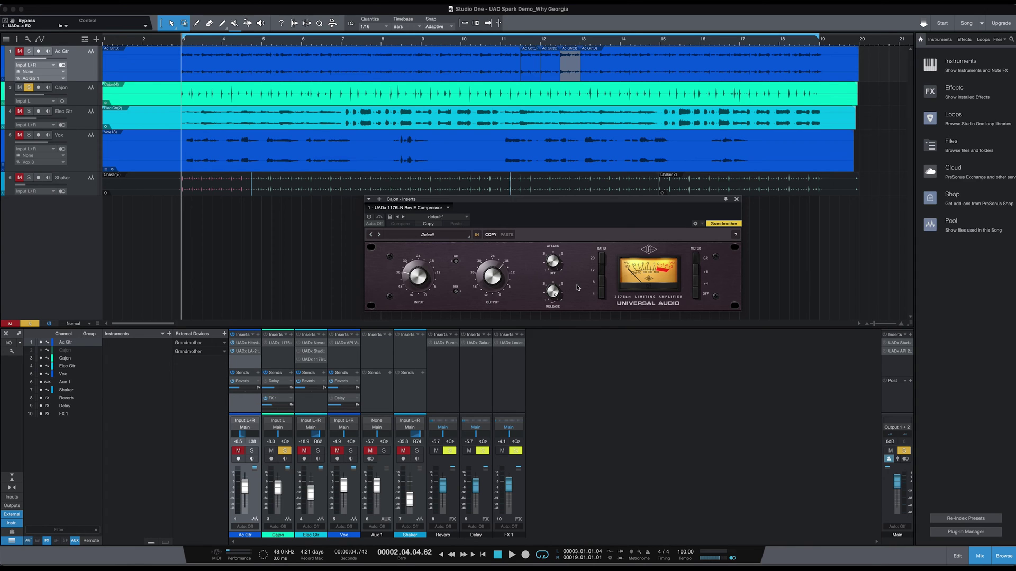
left_click_drag(549, 258, 559, 246)
- Compare the Cajon track with its 1176LN compressor on and off during playback, leave it active and close its window
key("space")
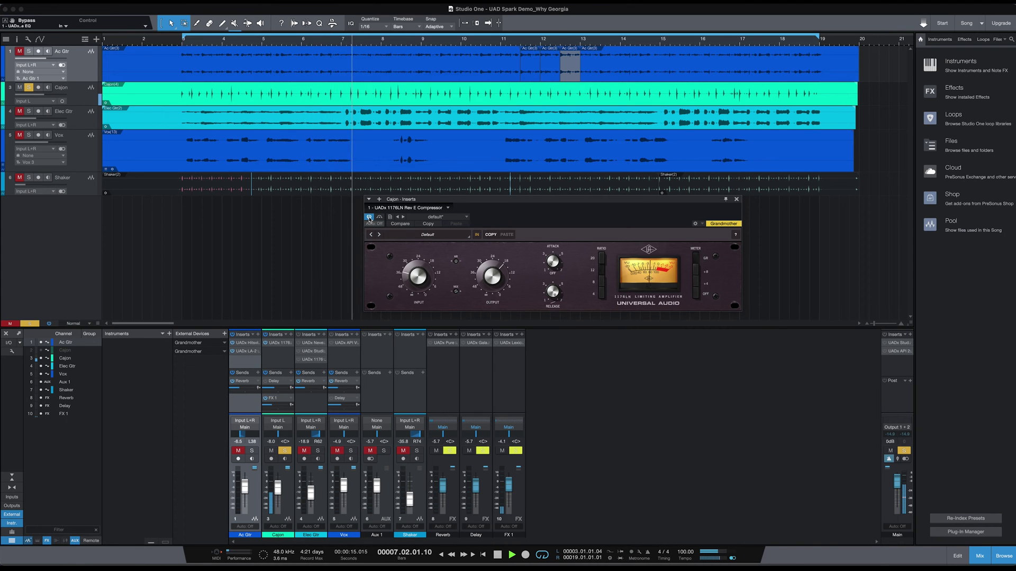
left_click(370, 218)
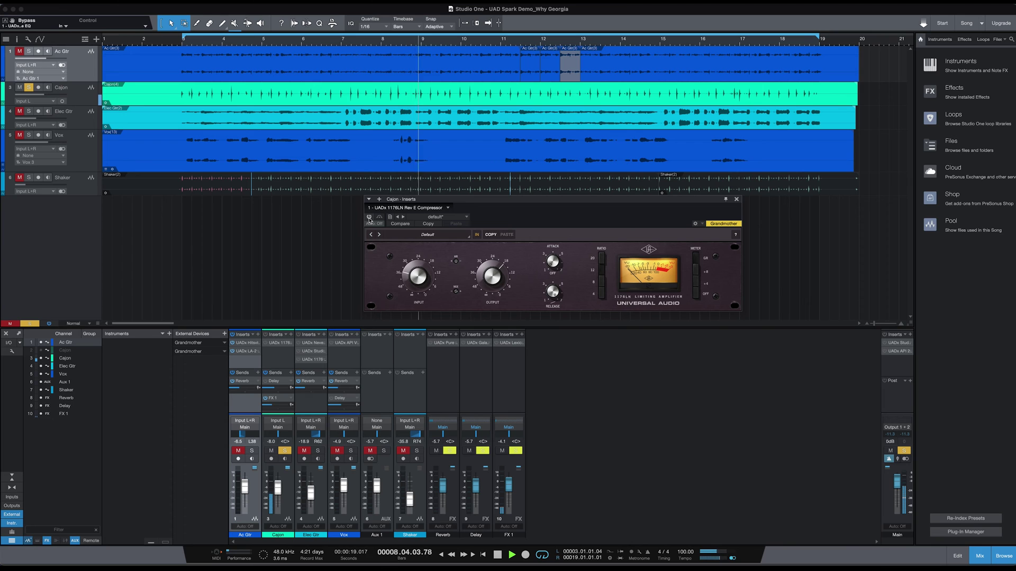
left_click(369, 217)
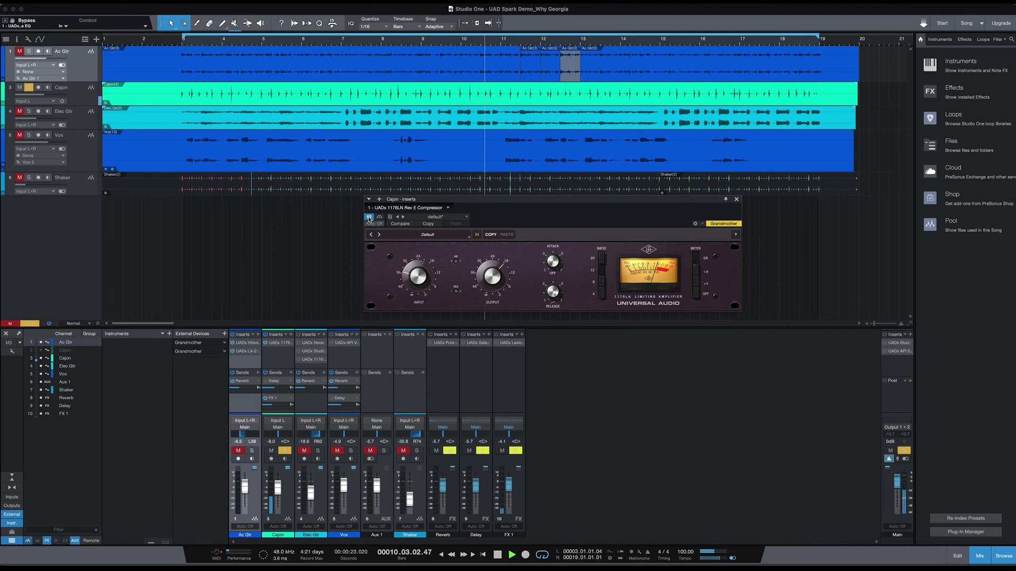
key("space")
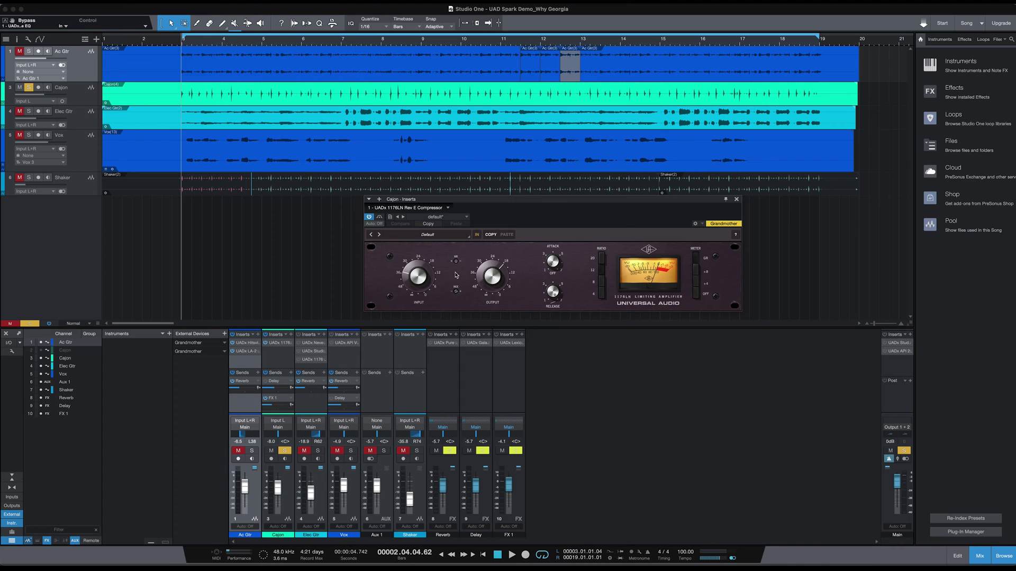
left_click(736, 200)
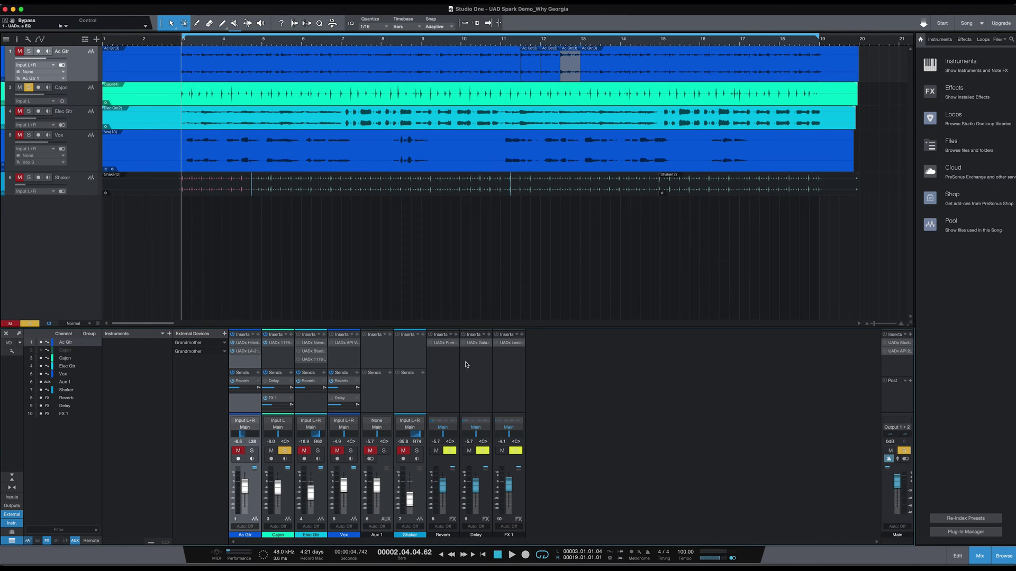
- View the UADx Pure Plate Reverb on the Reverb channel and open the UADx Lexicon 224 Digital Reverb on FX 1
left_click(446, 344)
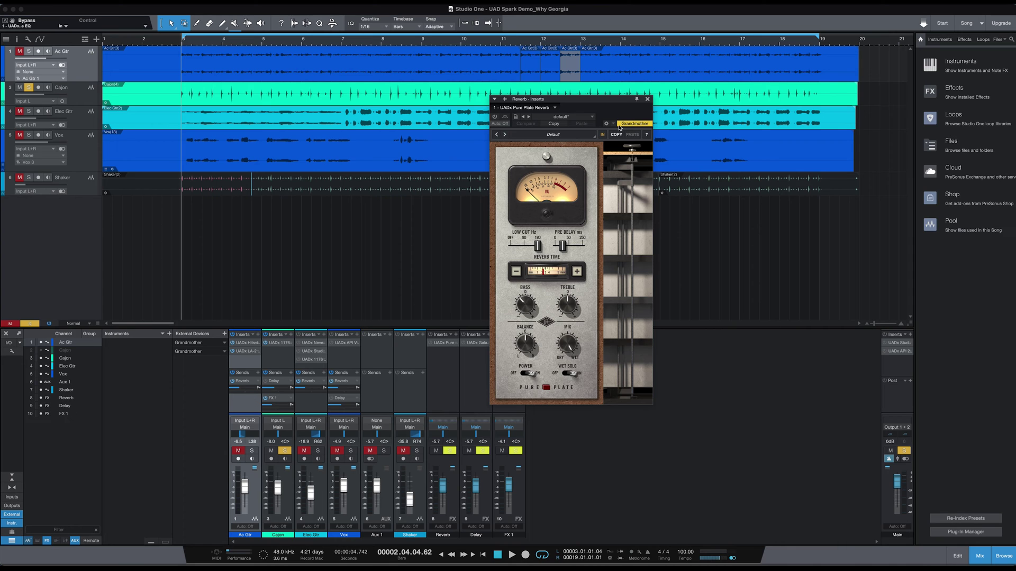
left_click_drag(609, 103, 801, 141)
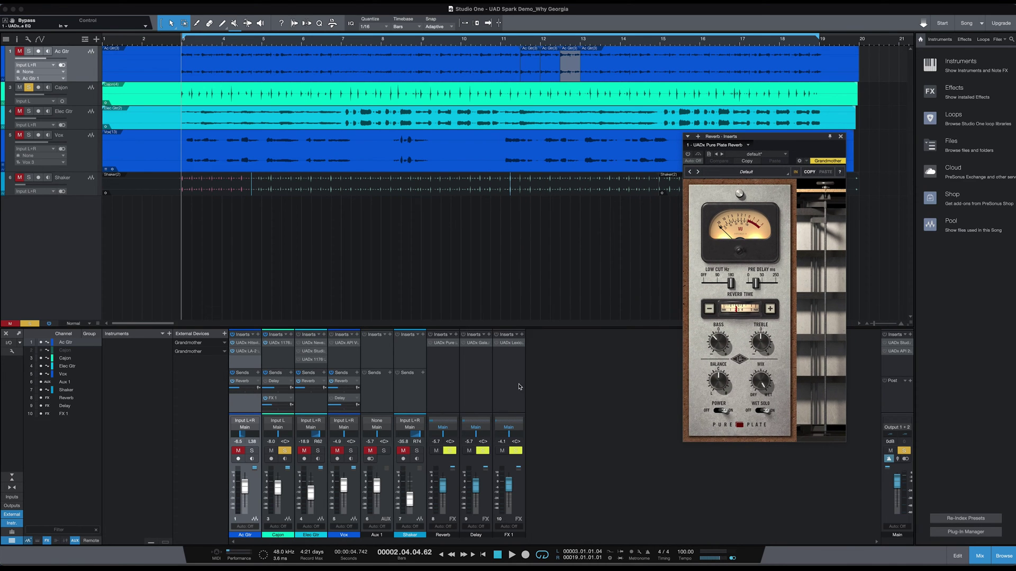
left_click(512, 343)
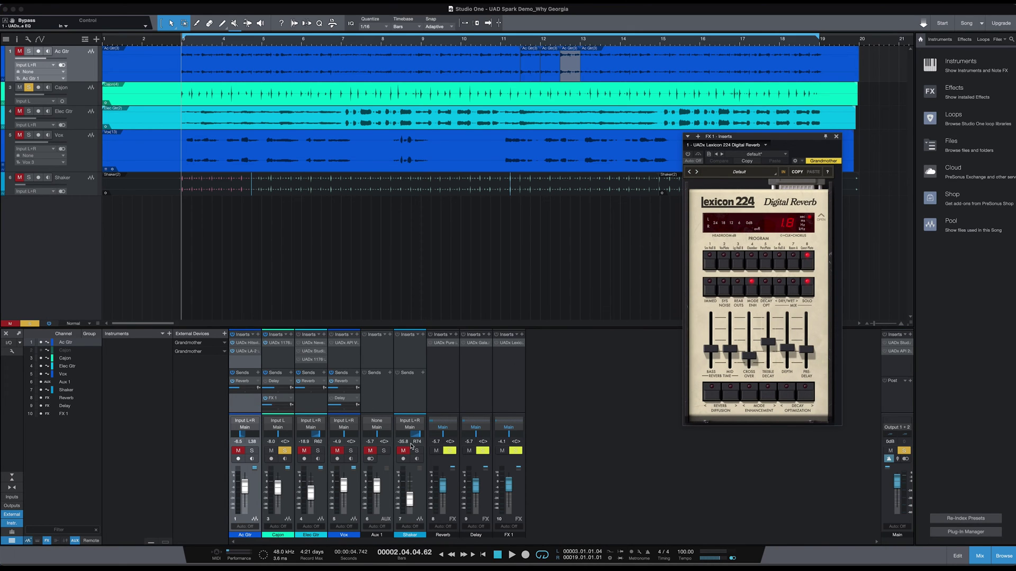
- Rename the FX 1 channel as Reverb 2, activate its Lexicon 224 Digital Reverb and move the plug-in window closer to the mixer channels
double_click(508, 535)
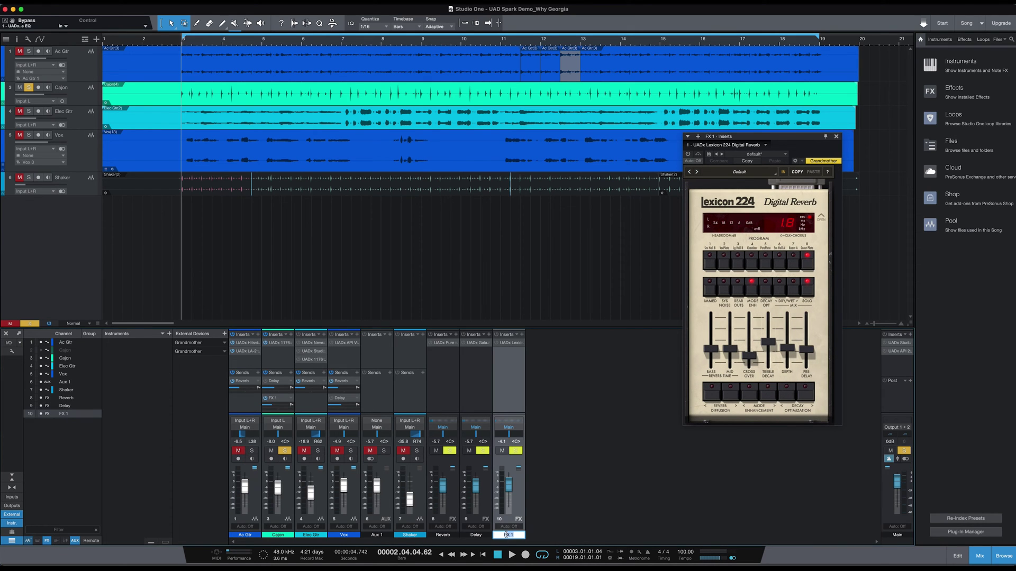
type("Reverb 2")
key("Return")
left_click_drag(791, 141, 650, 148)
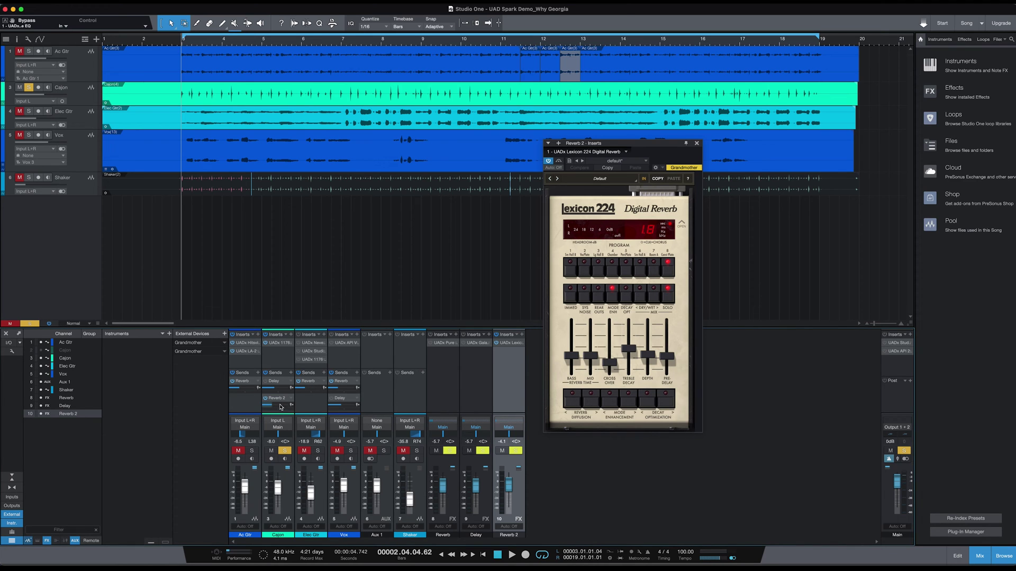
- Raise Cajon's send level to Reverb 2 during playback and set the Lexicon 224's Predelay to 52 ms
key("space")
left_click_drag(269, 407, 282, 409)
key("space")
key("space")
mouse_move(672, 361)
left_mouse_down()
mouse_move(668, 381)
mouse_move(669, 364)
left_mouse_up()
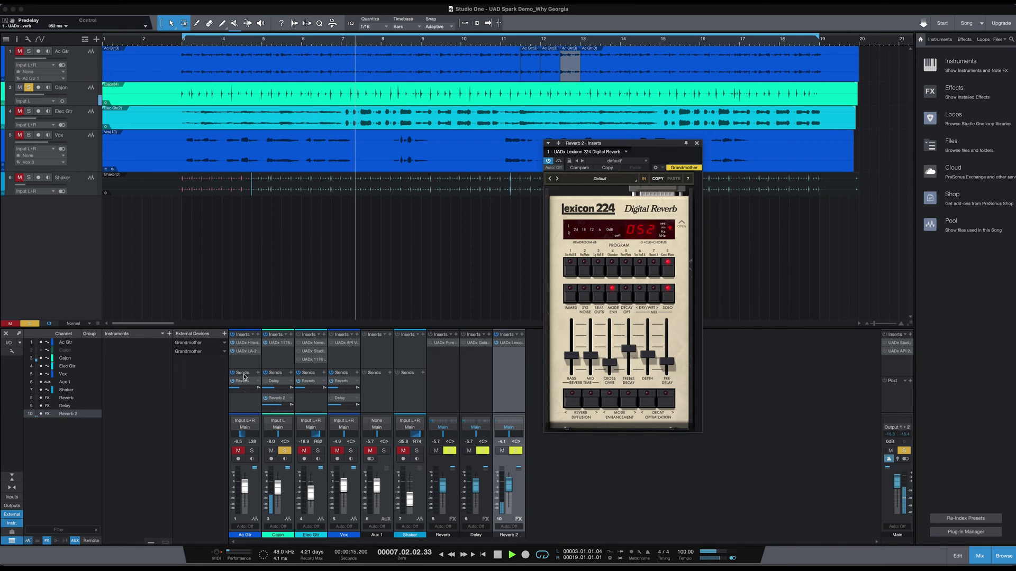
key("space")
- Audition the Lexicon 224's Treble Decay down to 300 Hz during playback and settle it at about 1.8 kHz
mouse_move(607, 350)
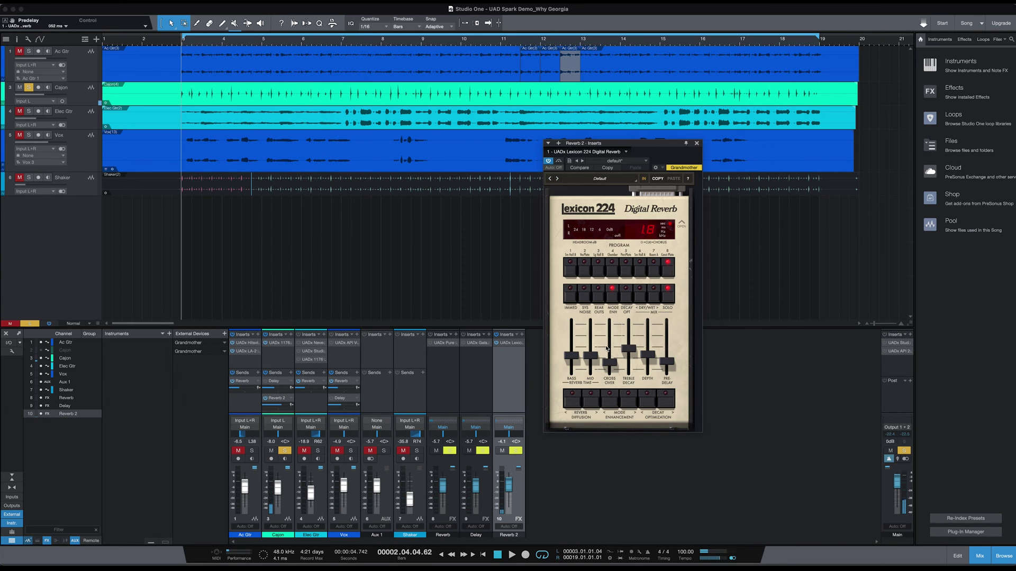
left_click_drag(626, 353, 631, 360)
key("space")
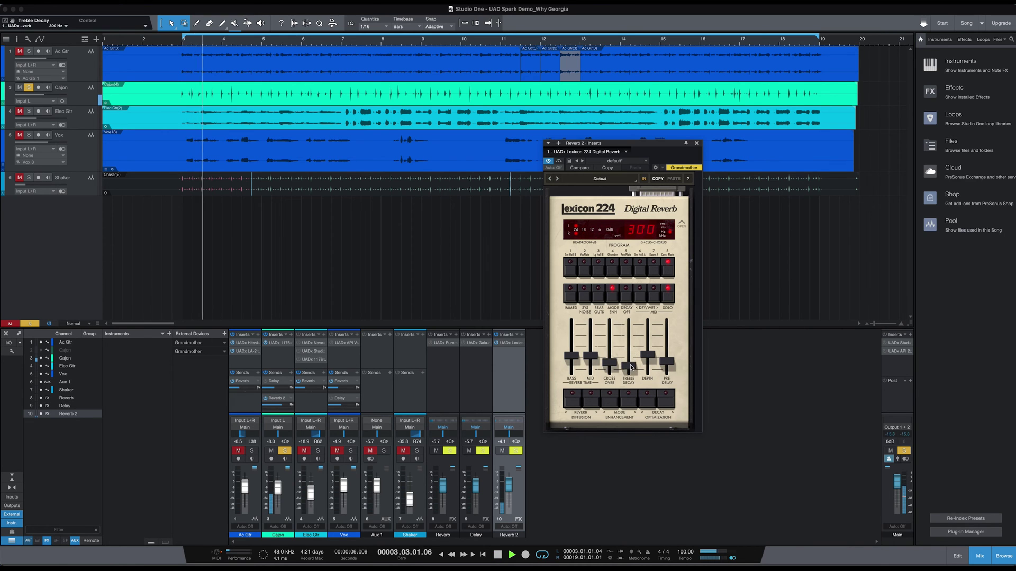
mouse_move(630, 359)
left_mouse_down()
mouse_move(631, 339)
mouse_move(633, 354)
left_mouse_up()
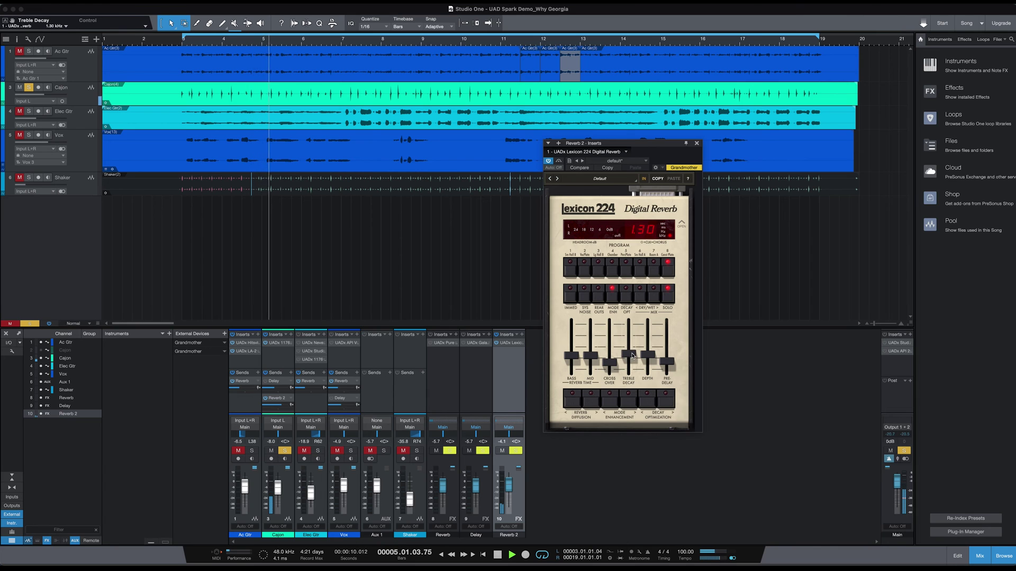
key("space")
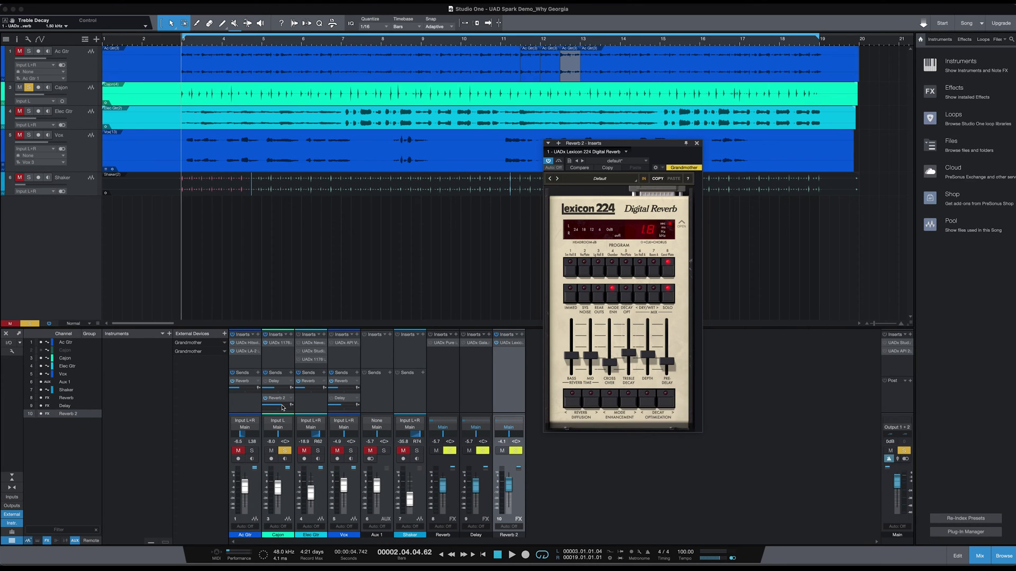
- Lower Cajon's Reverb 2 send to about -14 dB during playback and compare the track with that send muted and unmuted
key("space")
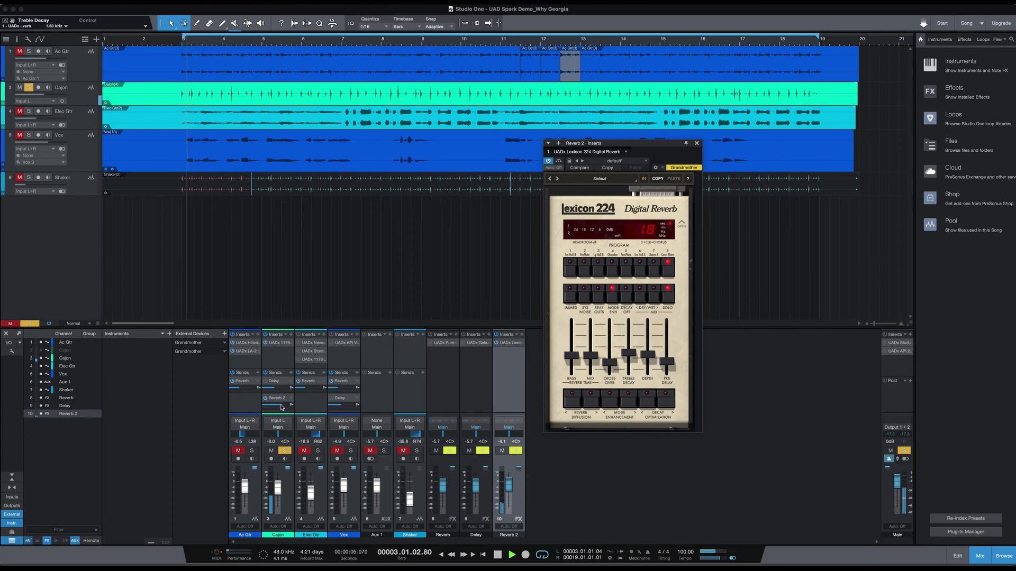
left_click_drag(283, 408, 275, 409)
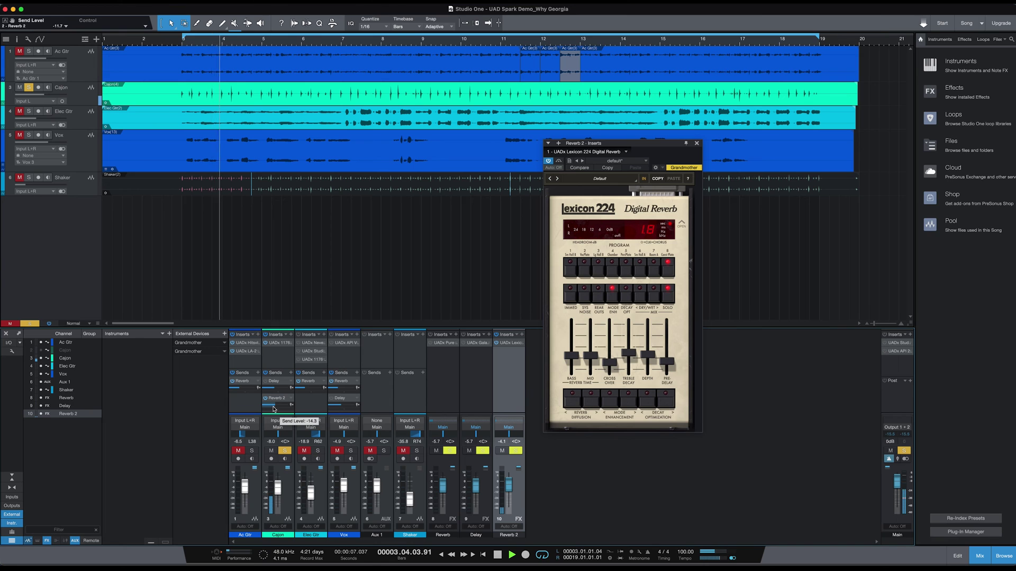
left_click(265, 398)
left_click(265, 398)
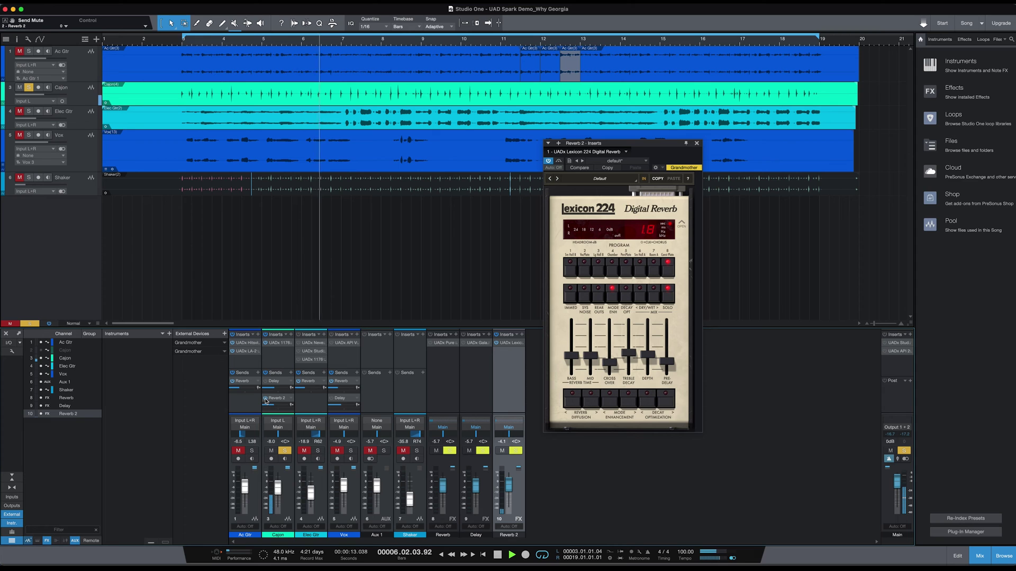
key("space")
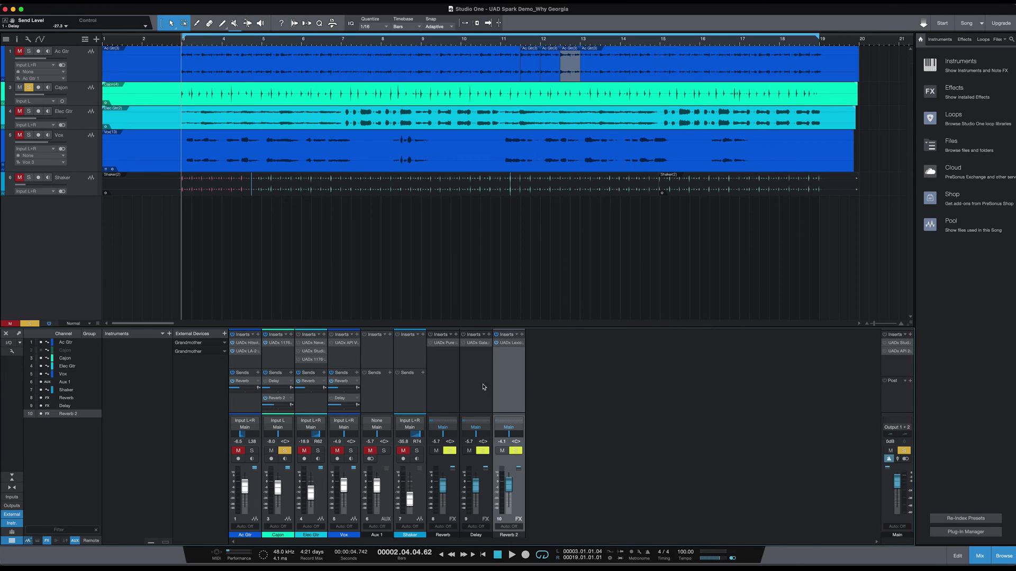
- Open the UADx Galaxy Tape Echo on the Delay channel and activate it
left_click(475, 343)
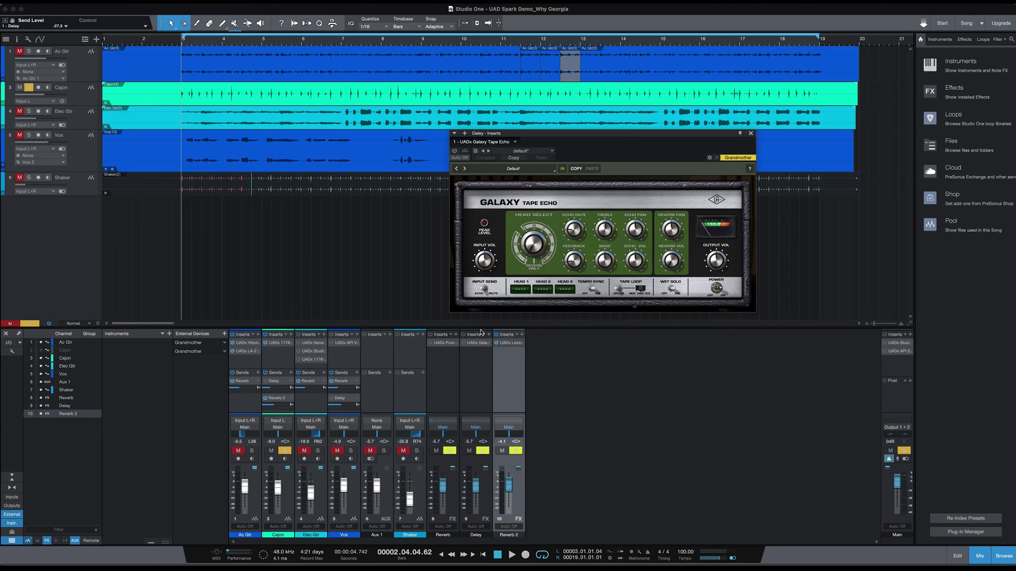
left_click(464, 344)
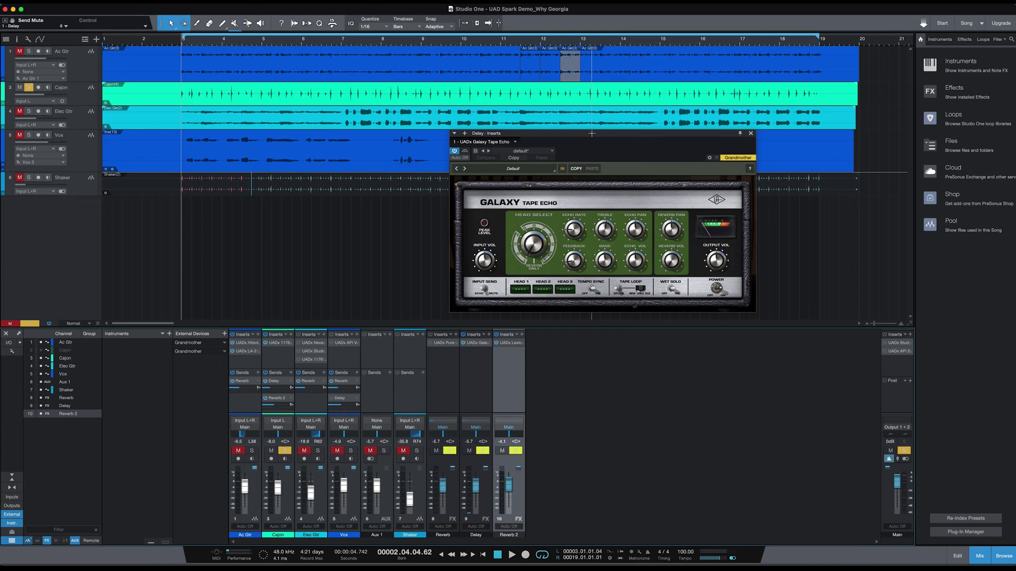
left_click_drag(592, 133, 602, 138)
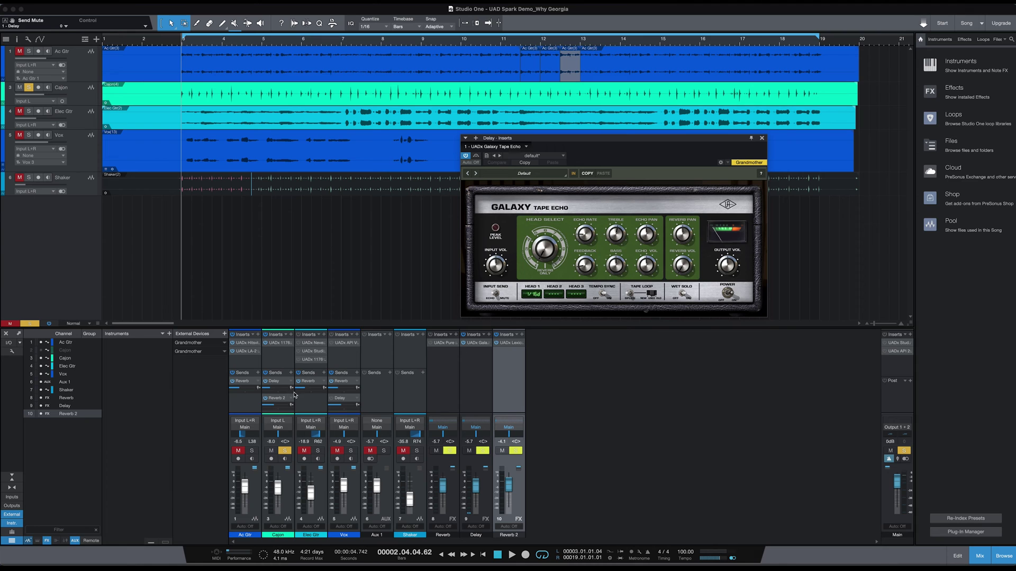
- Adjust Cajon's Delay send level to about -16 dB while the track plays
key("space")
left_click_drag(283, 392, 275, 392)
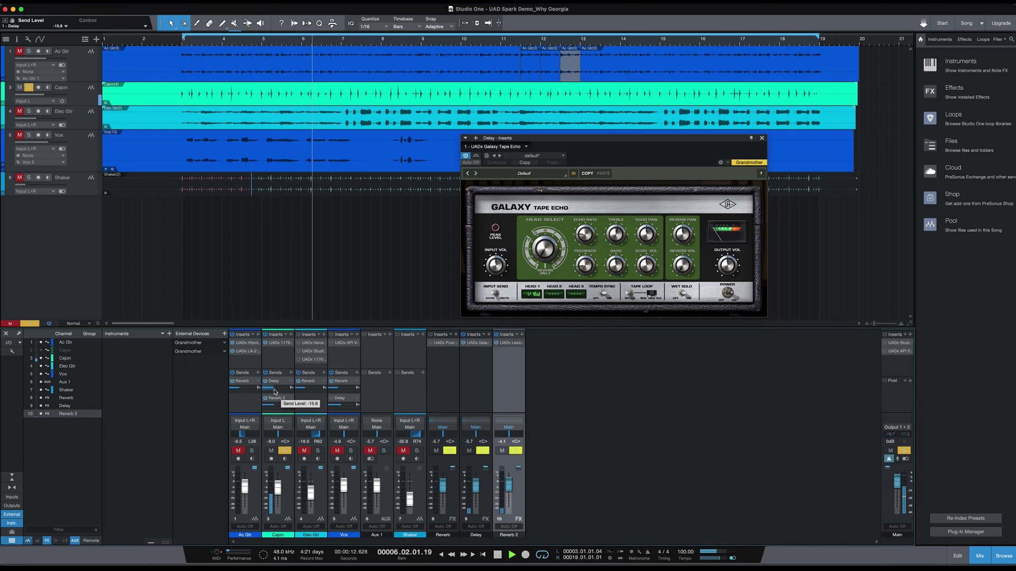
key("space")
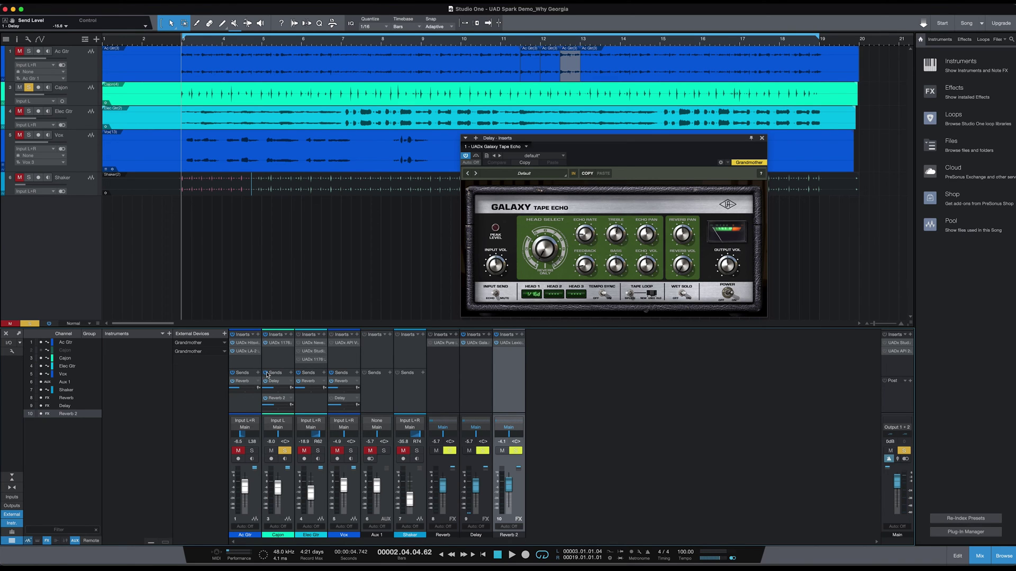
- Set Cajon's Reverb 2 send level to about -18 dB during playback and close the Galaxy Tape Echo window
key("space")
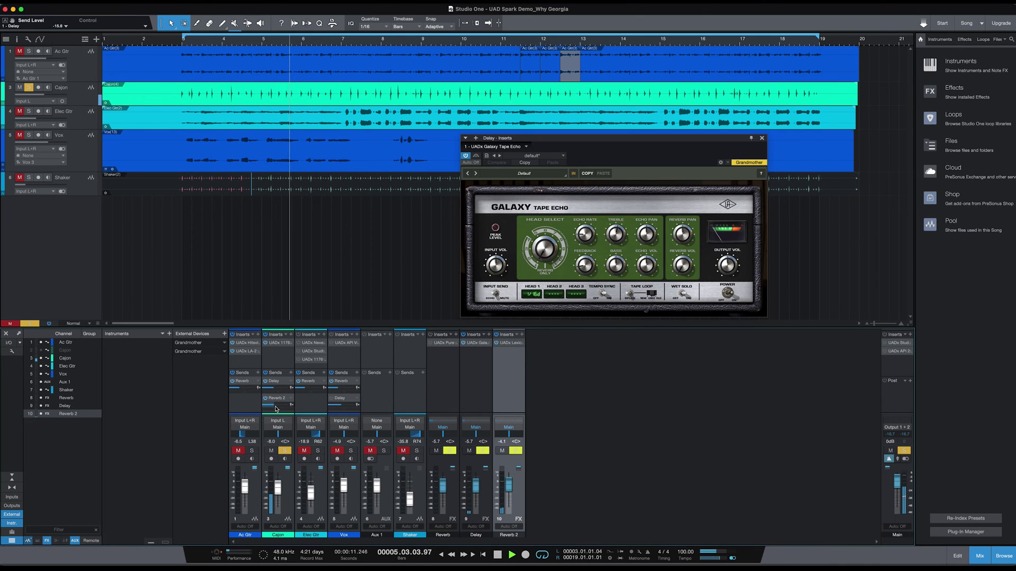
mouse_move(274, 409)
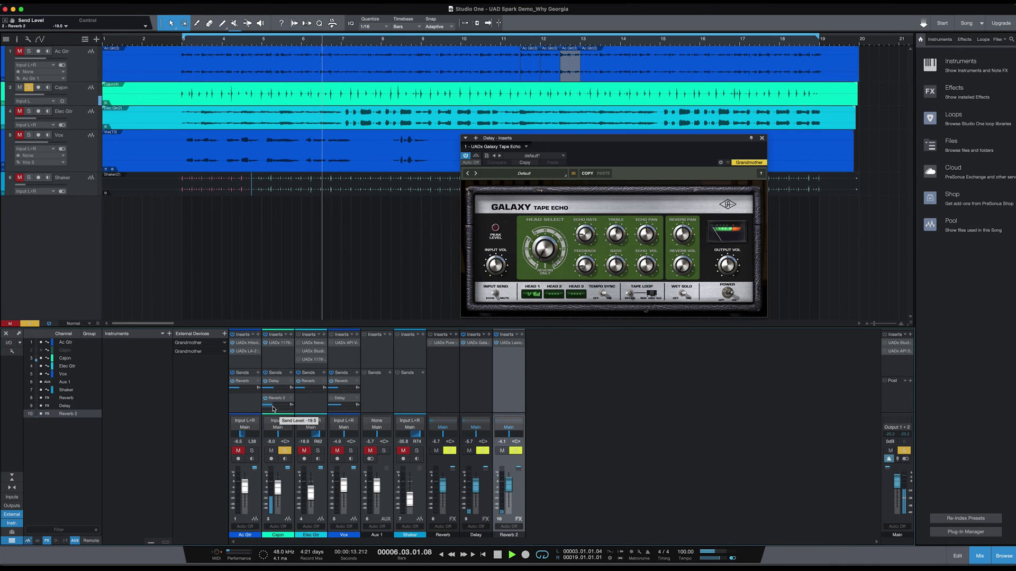
key("space")
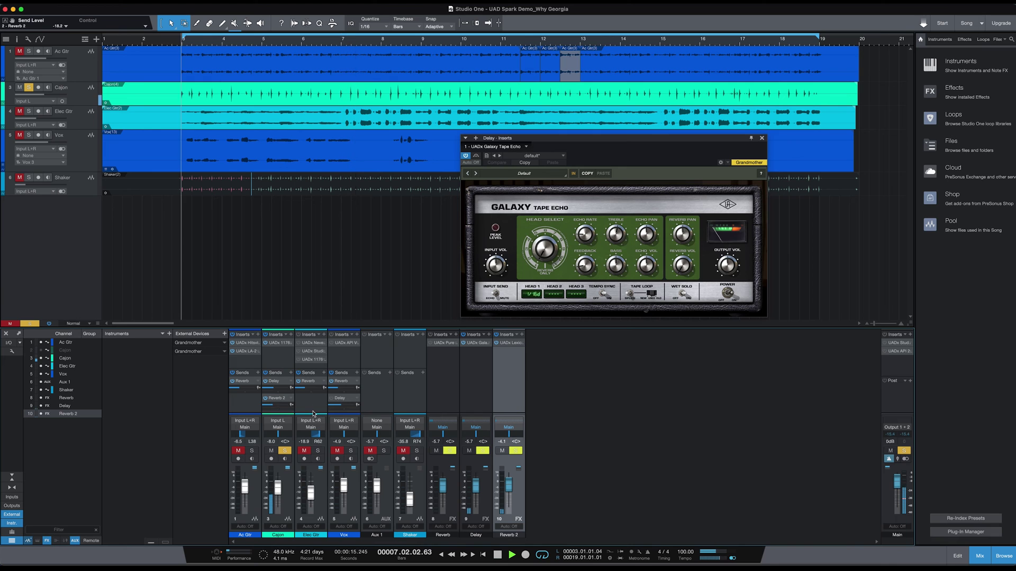
left_click(762, 139)
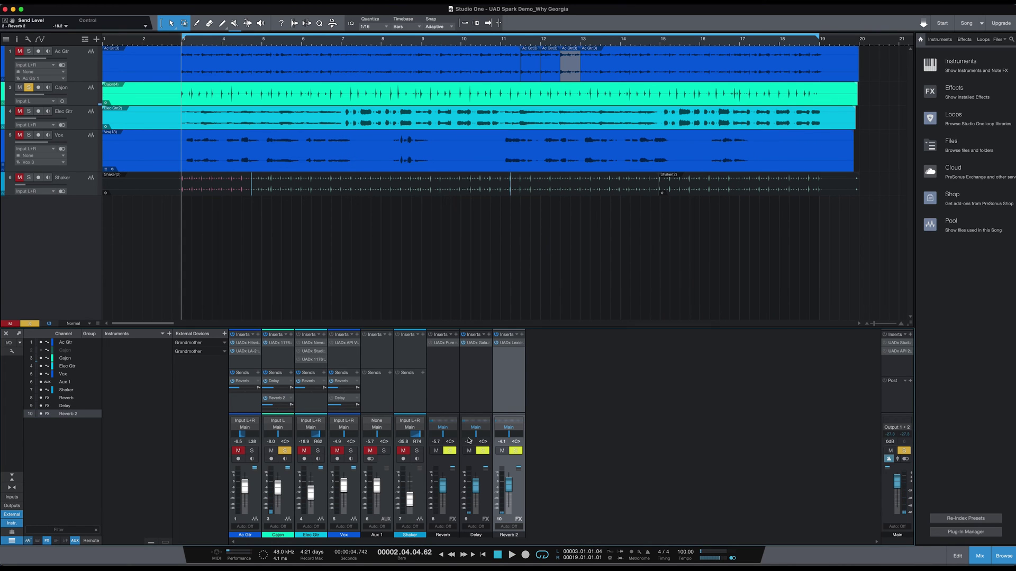
- Switch the solo from Cajon to Elec Gtr and play the Elec Gtr track
left_click(284, 451)
left_click(318, 450)
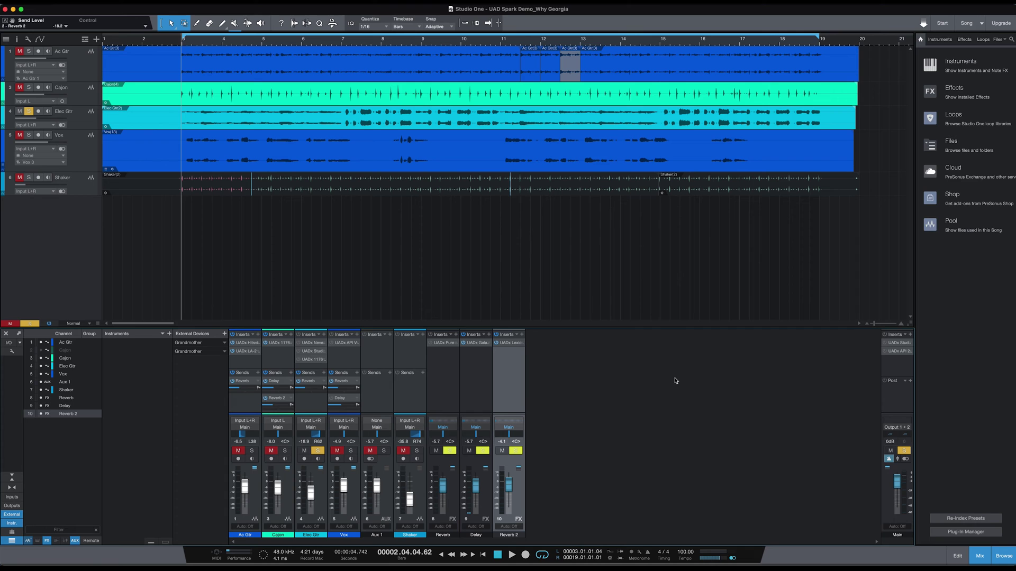
key("space")
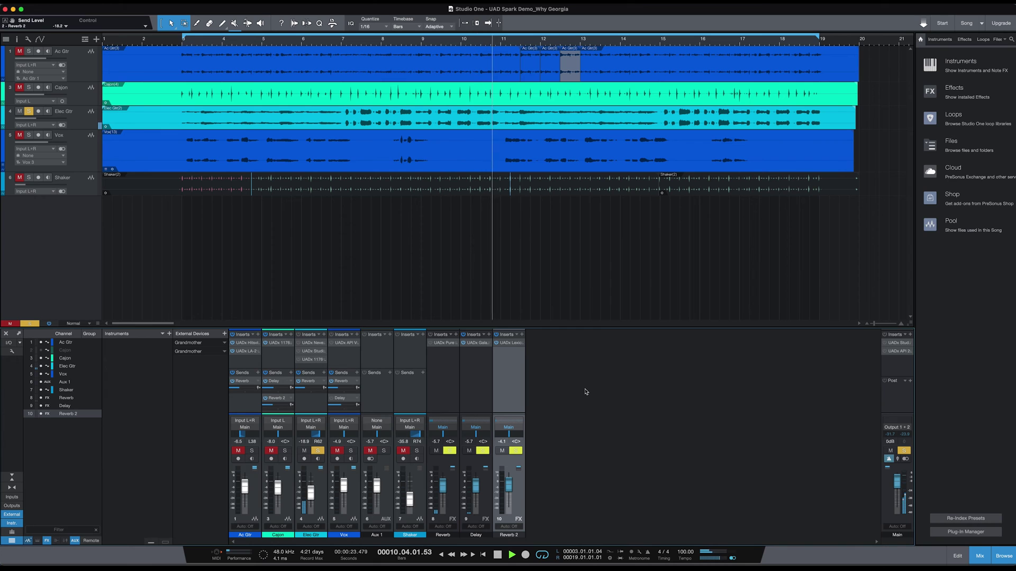
key("space")
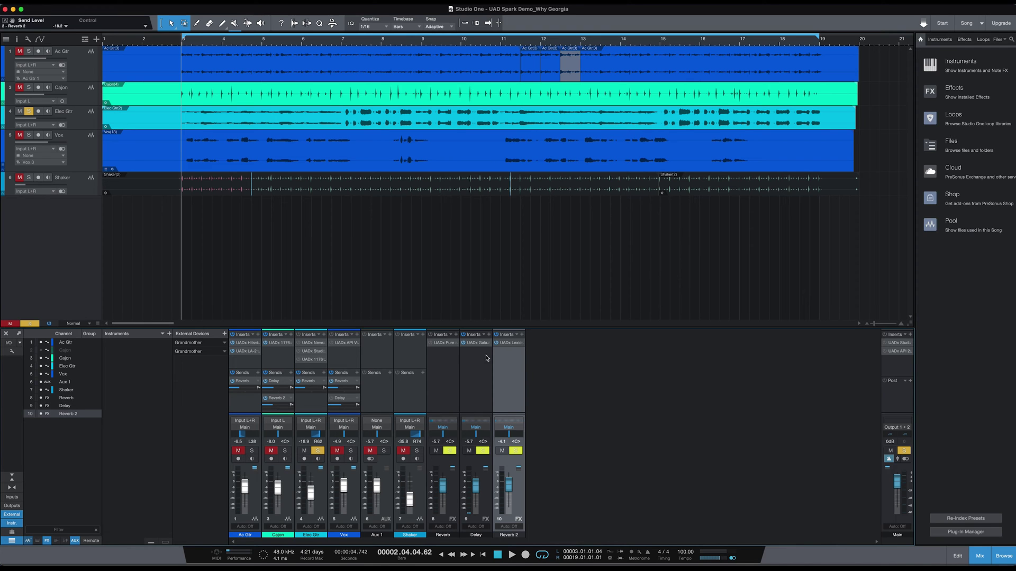
- Open the UADx Neve 1073 Preamp and EQ on Elec Gtr and activate it while the track plays
left_click(315, 345)
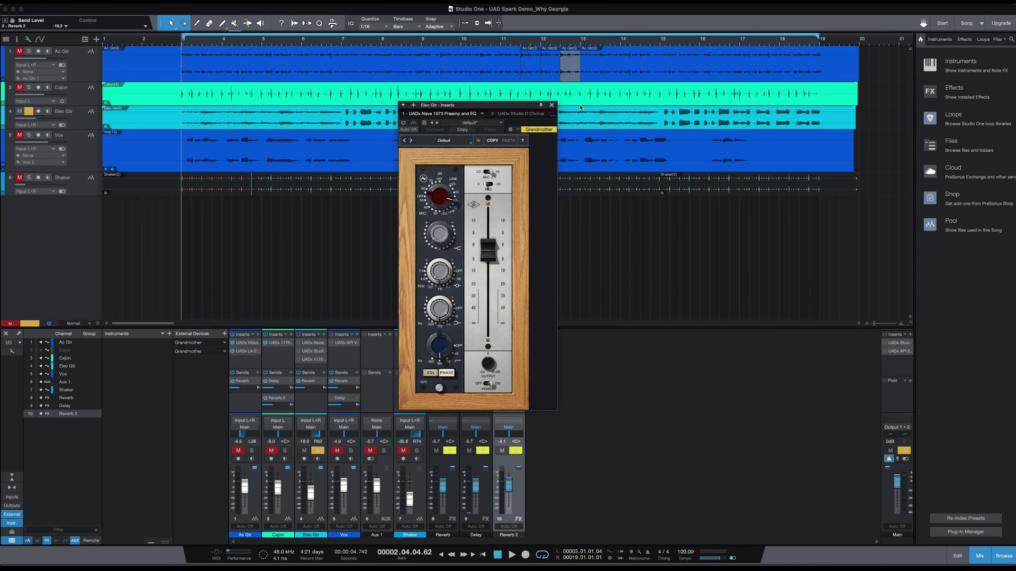
left_click_drag(510, 106, 541, 97)
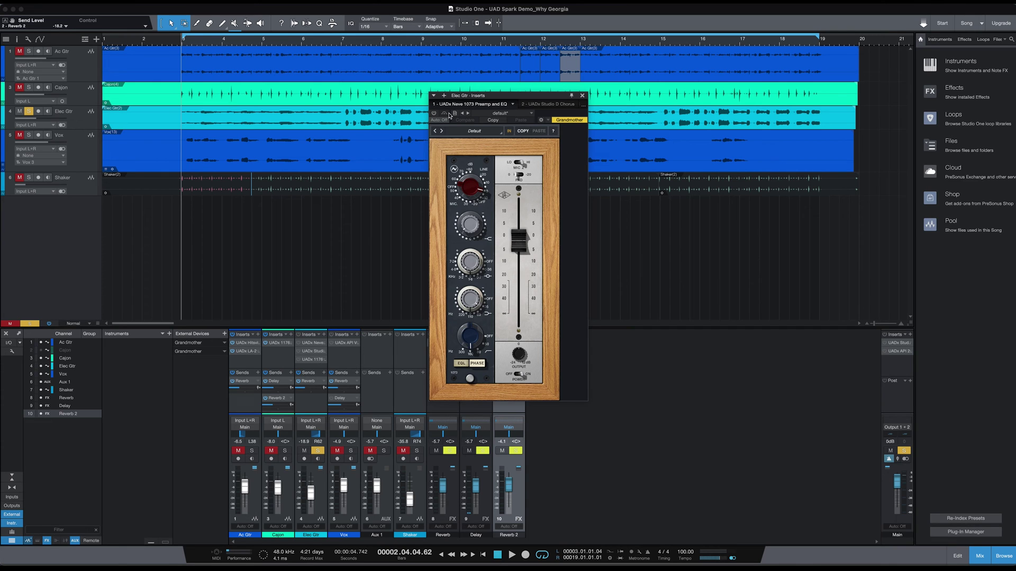
left_click_drag(497, 99, 501, 103)
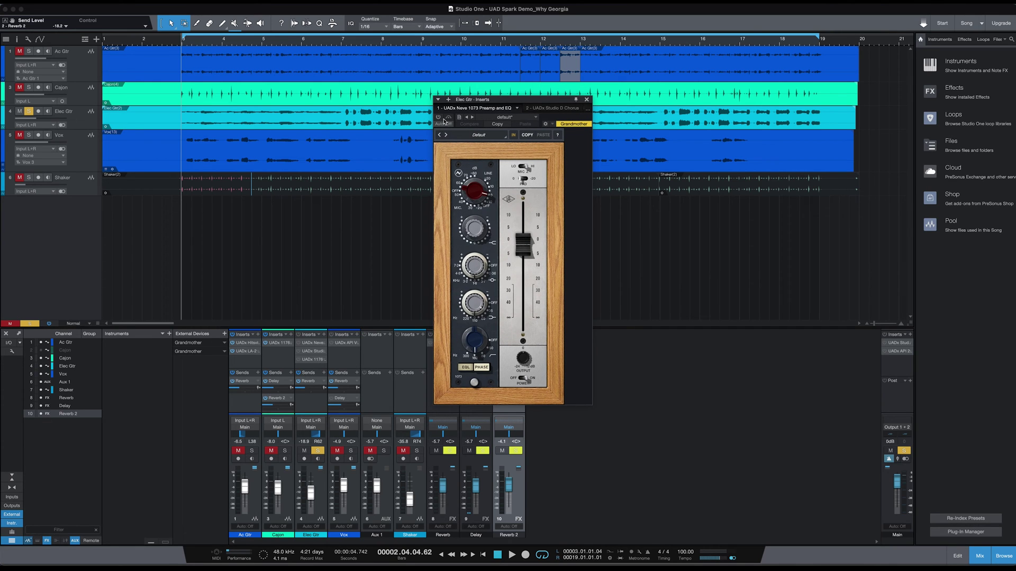
key("space")
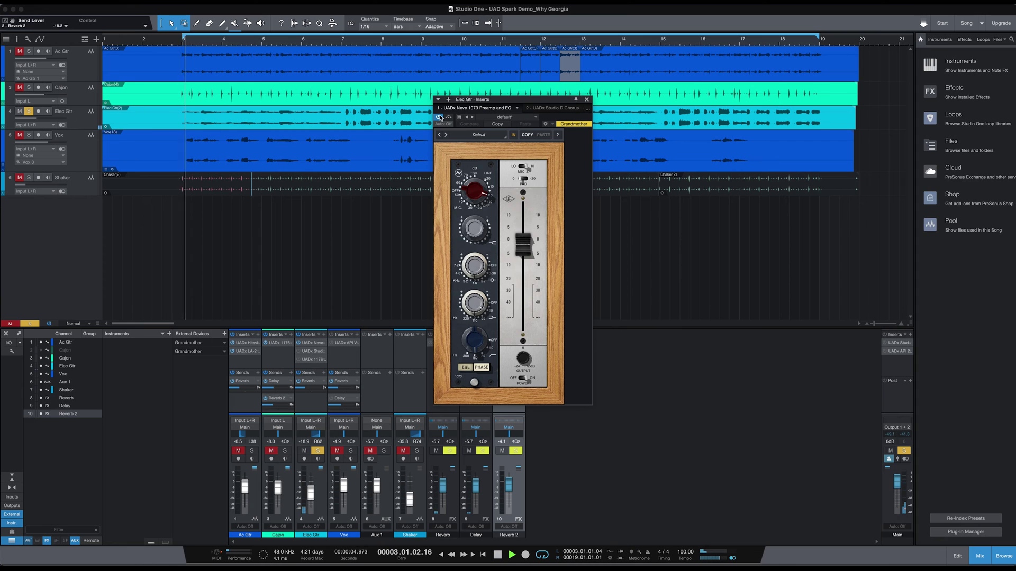
left_click(438, 118)
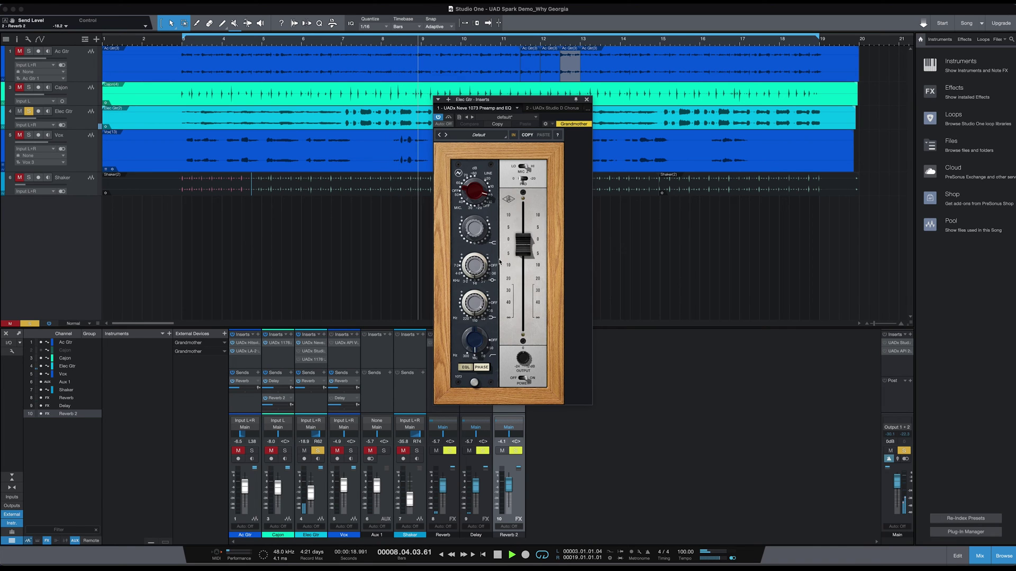
key("space")
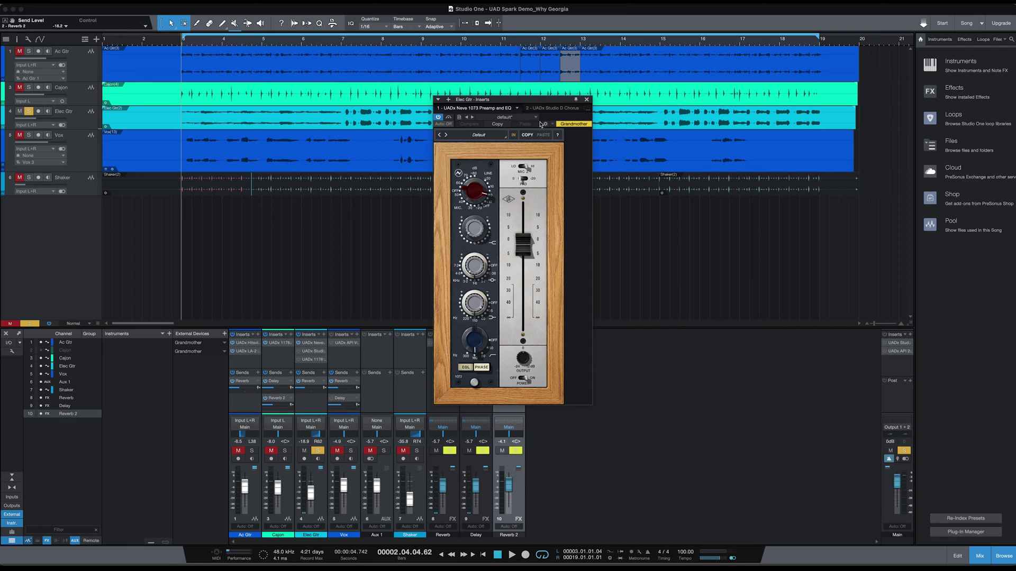
- Switch to Elec Gtr's UADx Studio D Chorus, activate it and start playback
left_click_drag(531, 102, 568, 107)
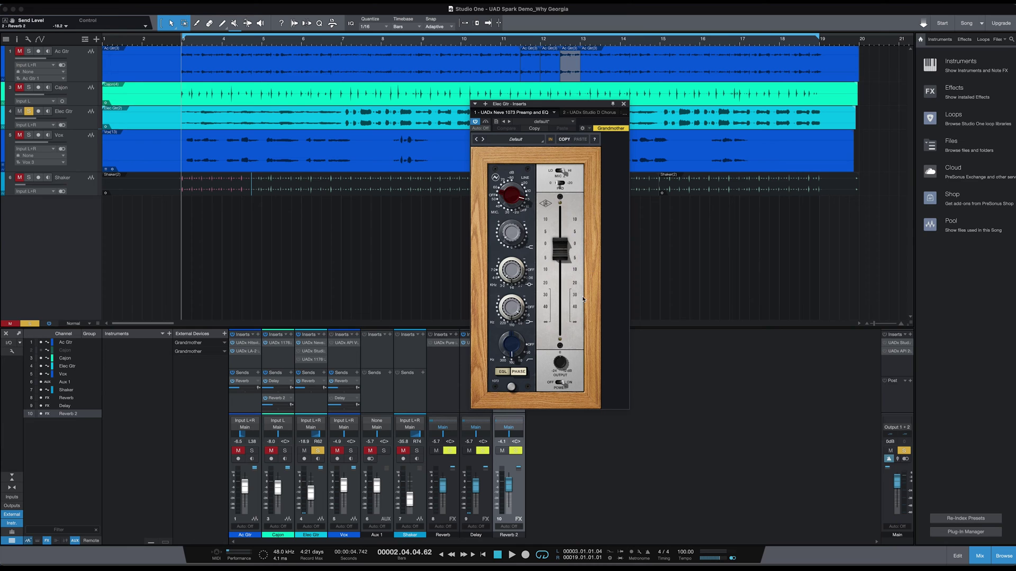
left_click(586, 113)
left_click_drag(654, 105, 617, 202)
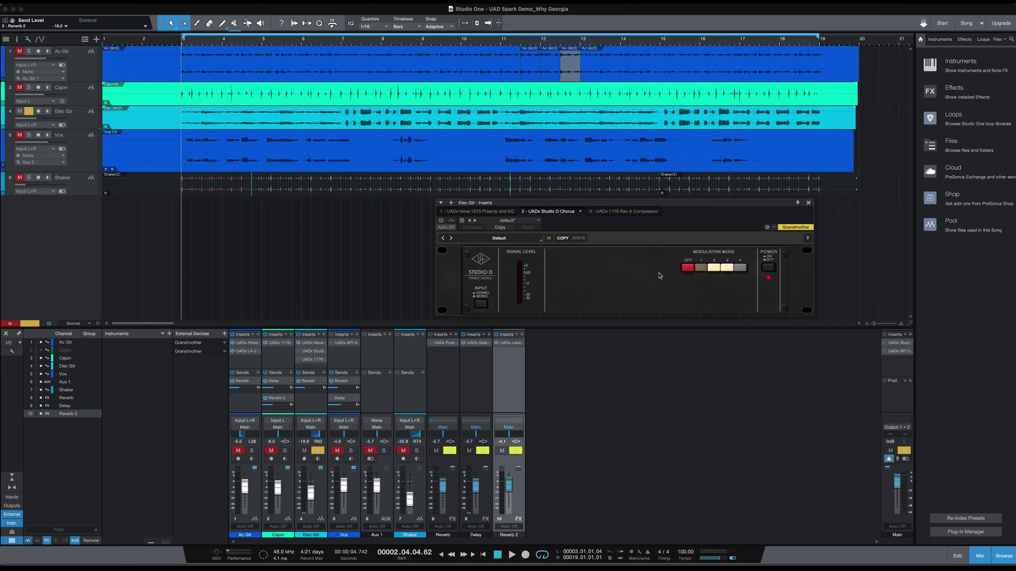
left_click(440, 220)
key("space")
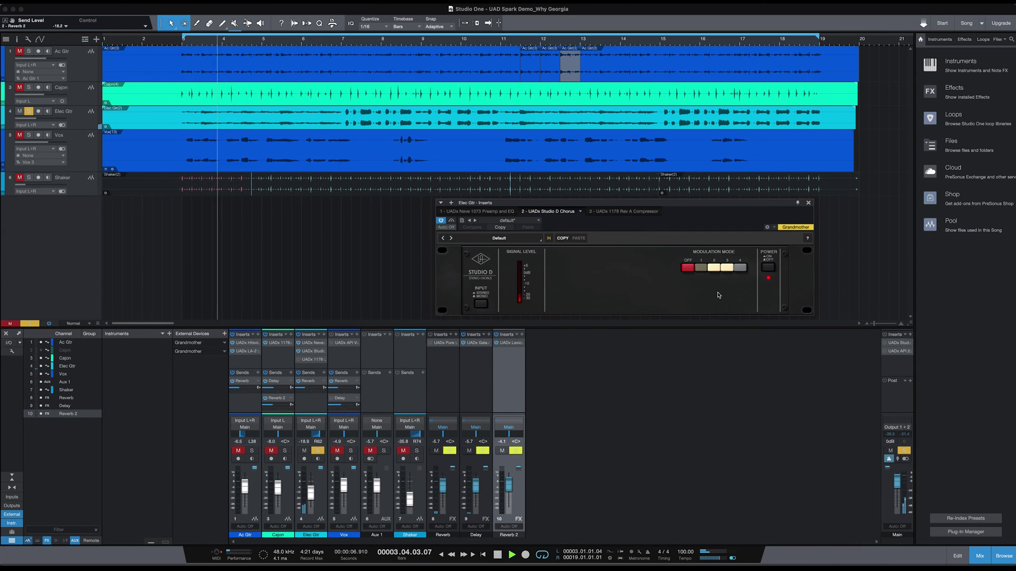
- Audition the Studio D Chorus modulation modes on Elec Gtr, finish on mode 1 and stop playback
left_click(713, 267)
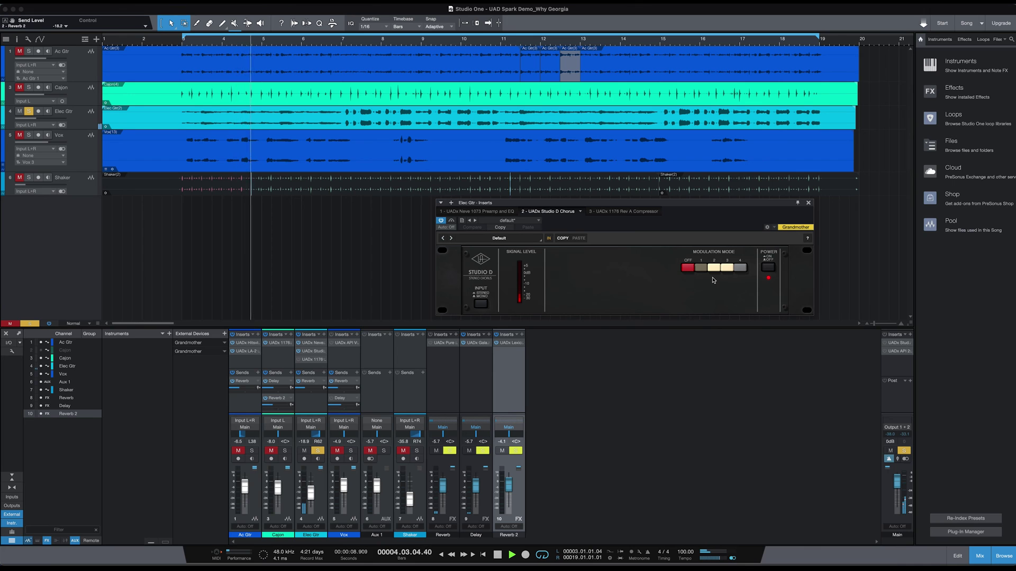
left_click(727, 267)
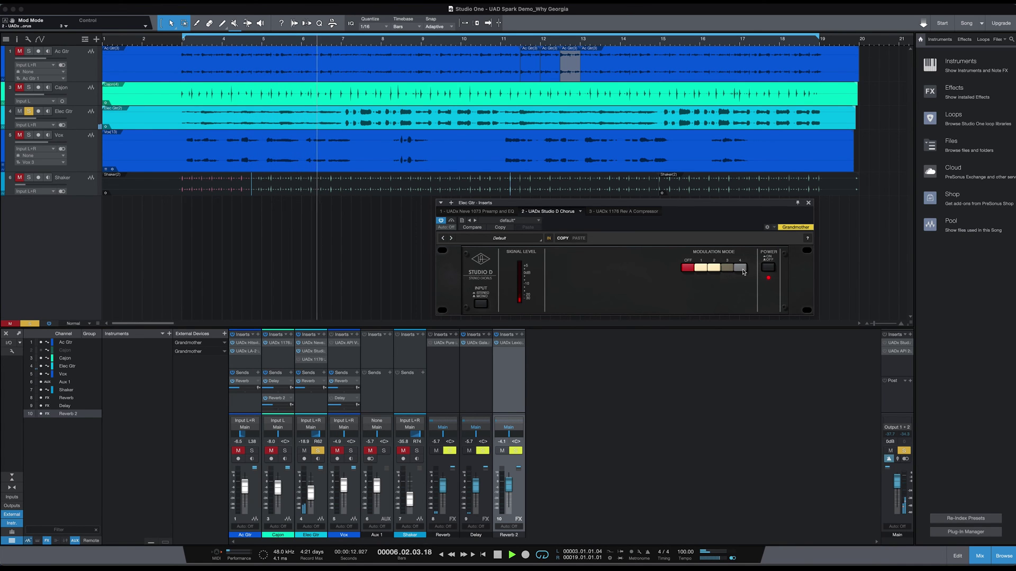
left_click(741, 268)
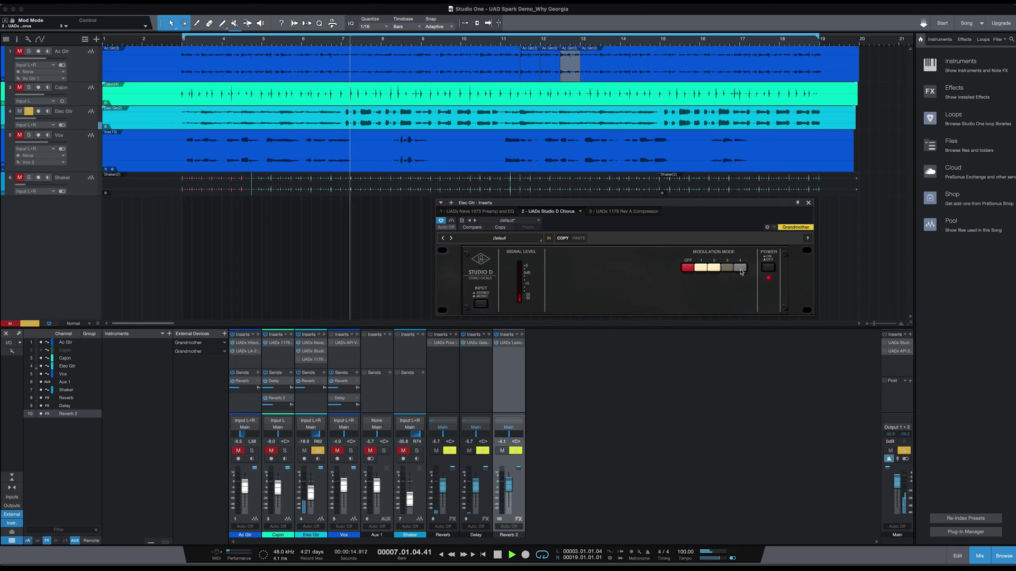
left_click(726, 268)
left_click(713, 269)
left_click(701, 268)
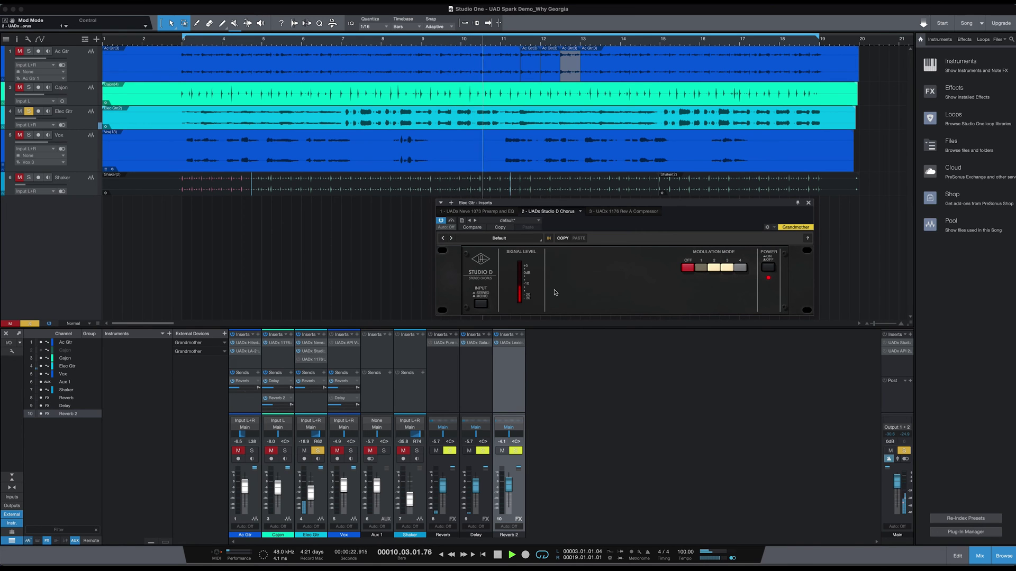
key("space")
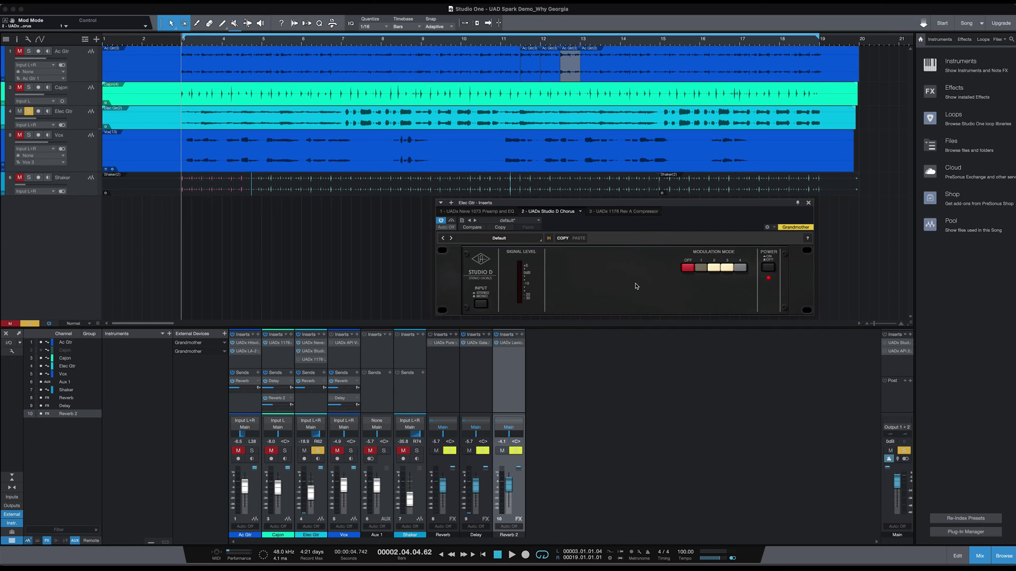
- Activate the UADx 1176 Rev A Compressor on Elec Gtr and play the track with it
left_click(630, 212)
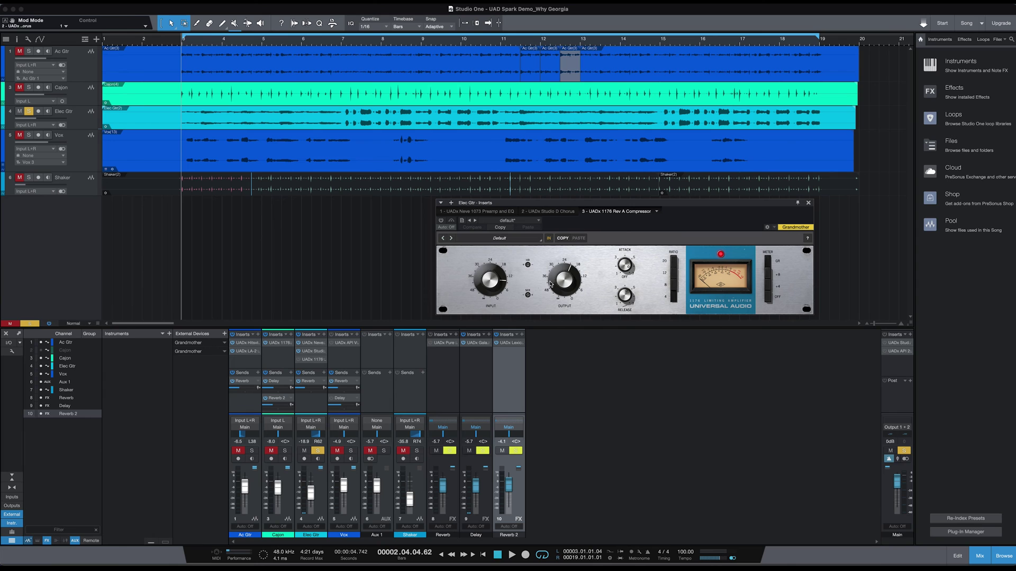
left_click(441, 221)
key("space")
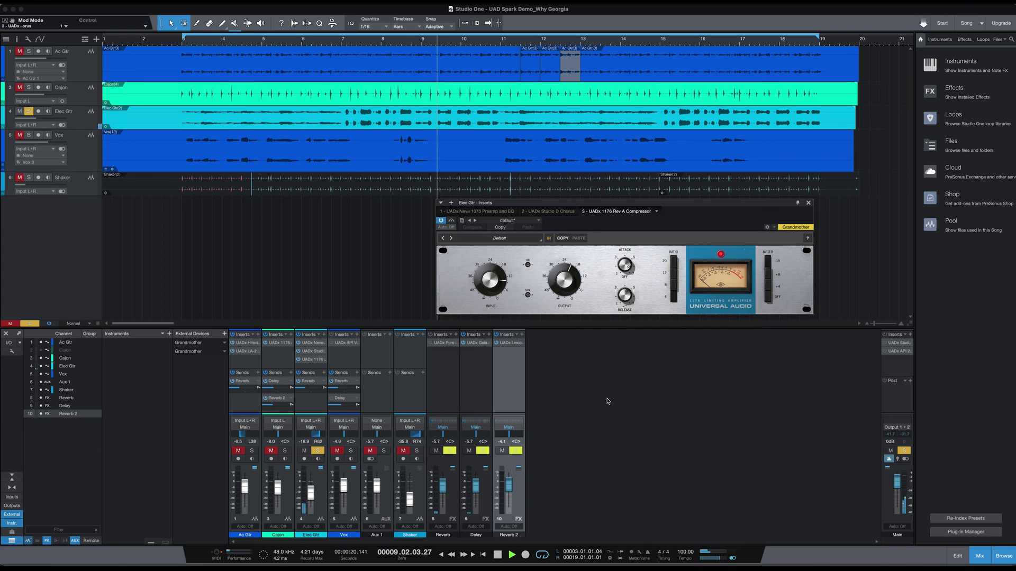
key("space")
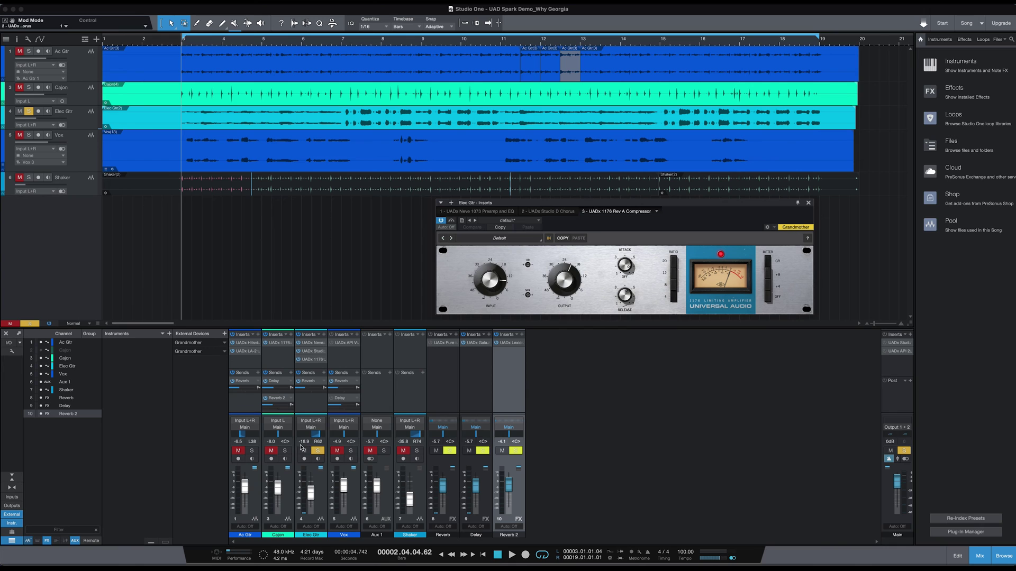
- Solo Cajon and Ac Gtr together with Elec Gtr and select all three channels
left_click(285, 451)
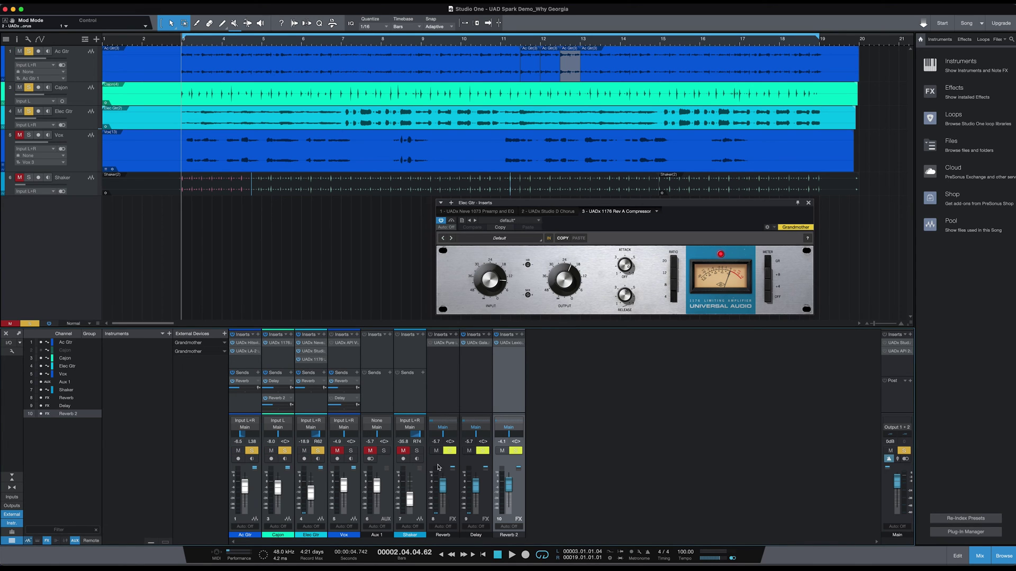
left_click(309, 409)
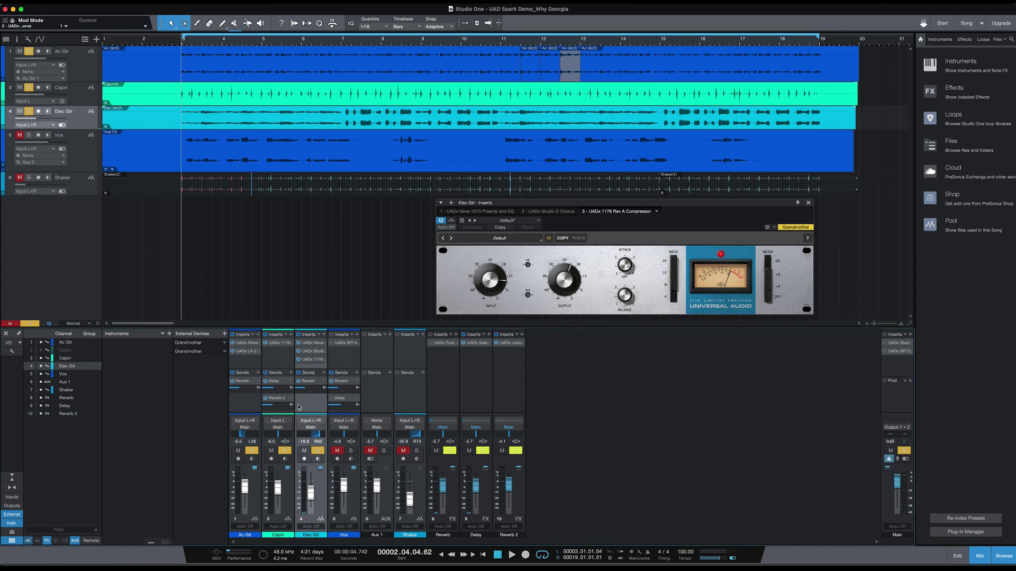
left_click(241, 407, "shift")
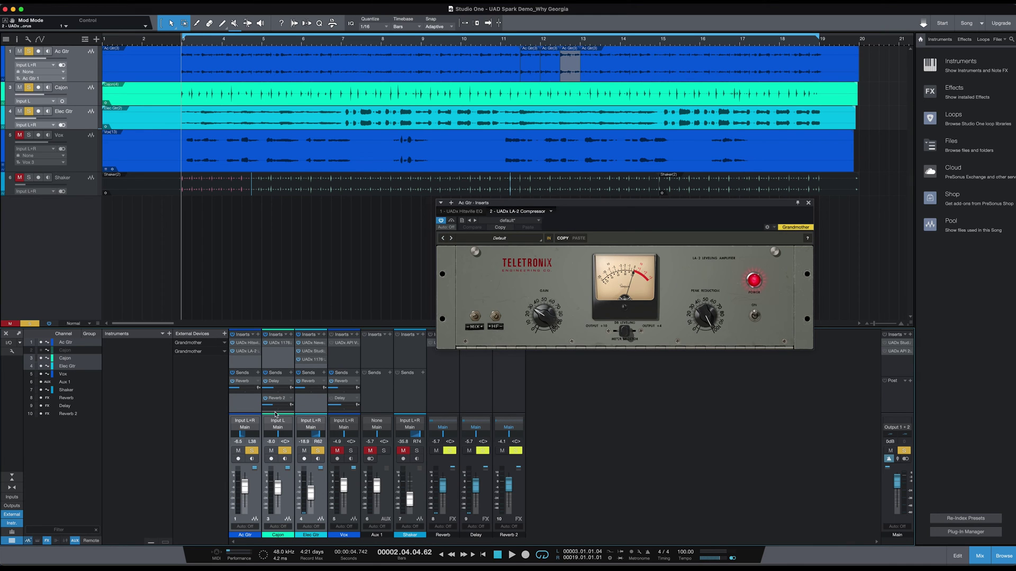
- Play the three soloed tracks and compare them with all their inserts bypassed and re-enabled
key("space")
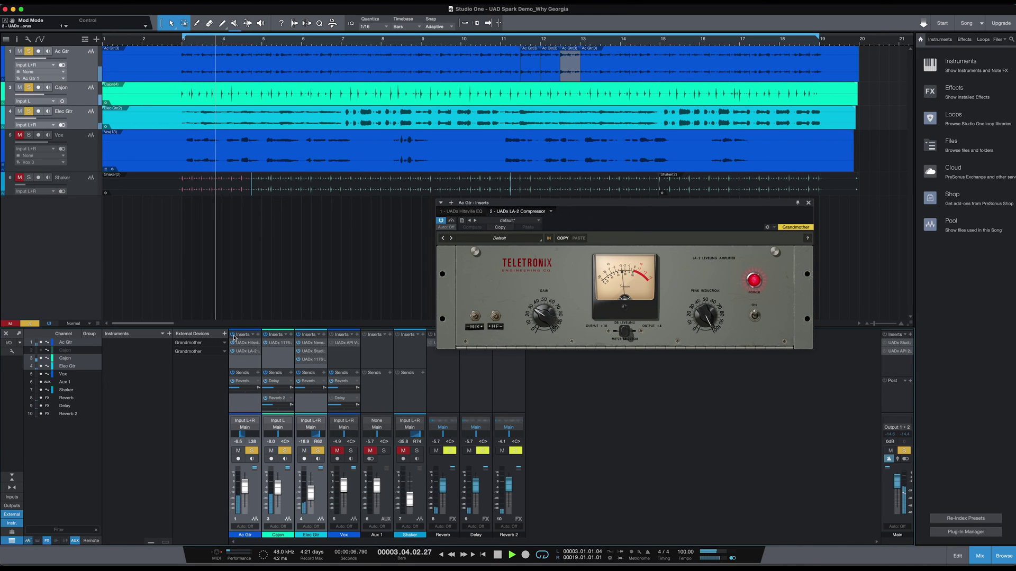
left_click(232, 335)
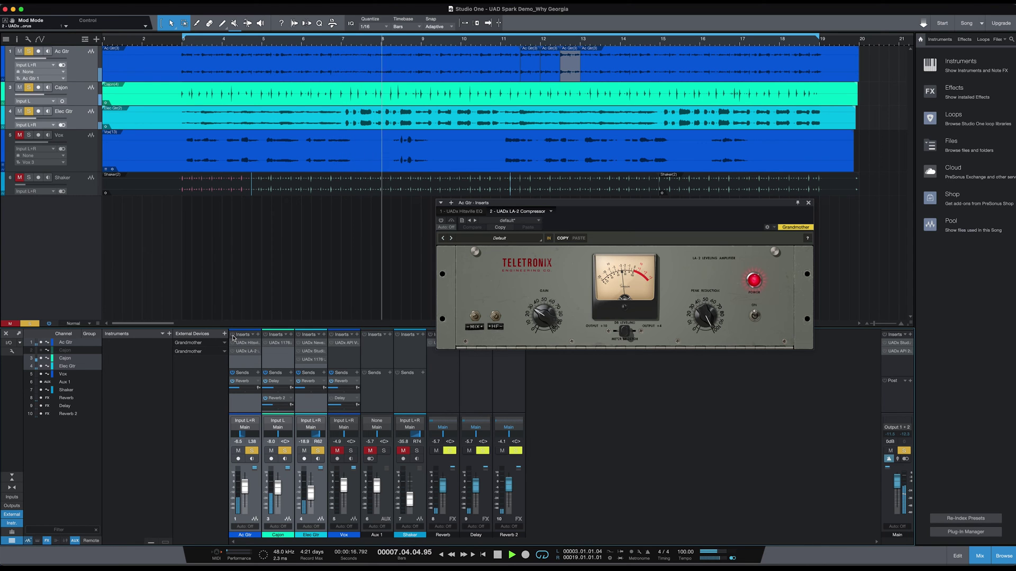
left_click(233, 336)
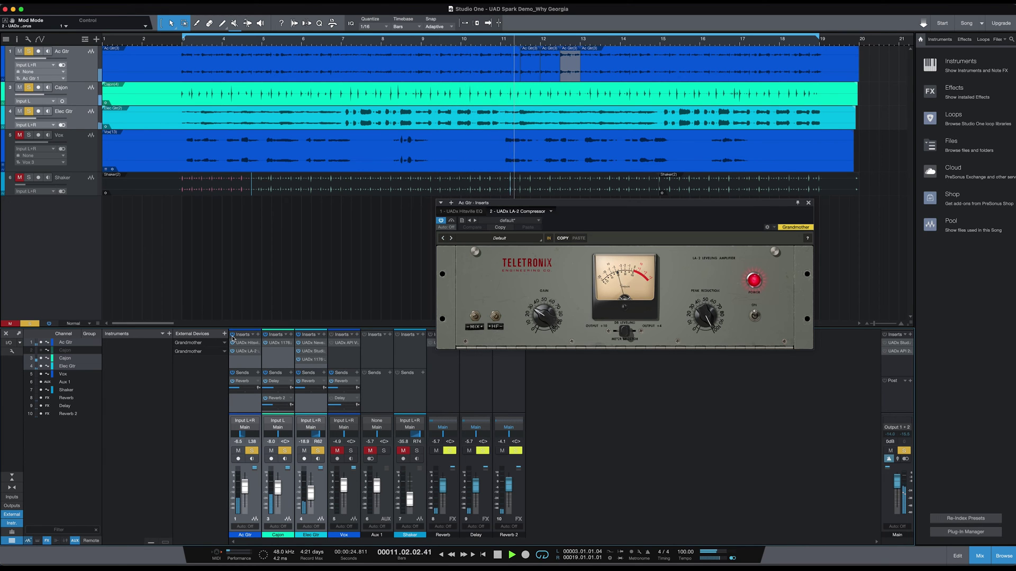
key("space")
- Clear the instrument solos, solo Vox, close the LA-2 Compressor window and play the Vox track
left_click(318, 451)
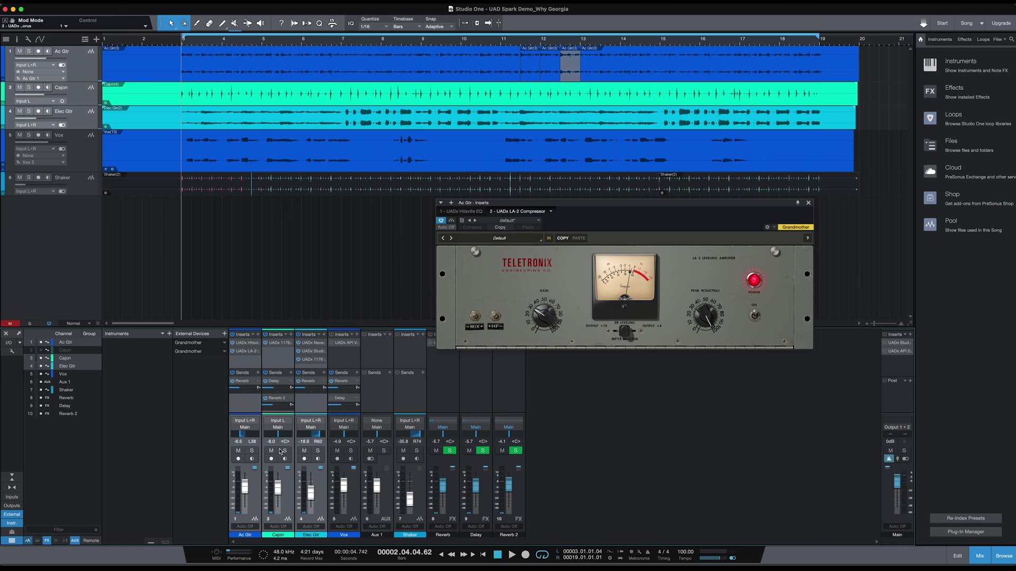
left_click(351, 451)
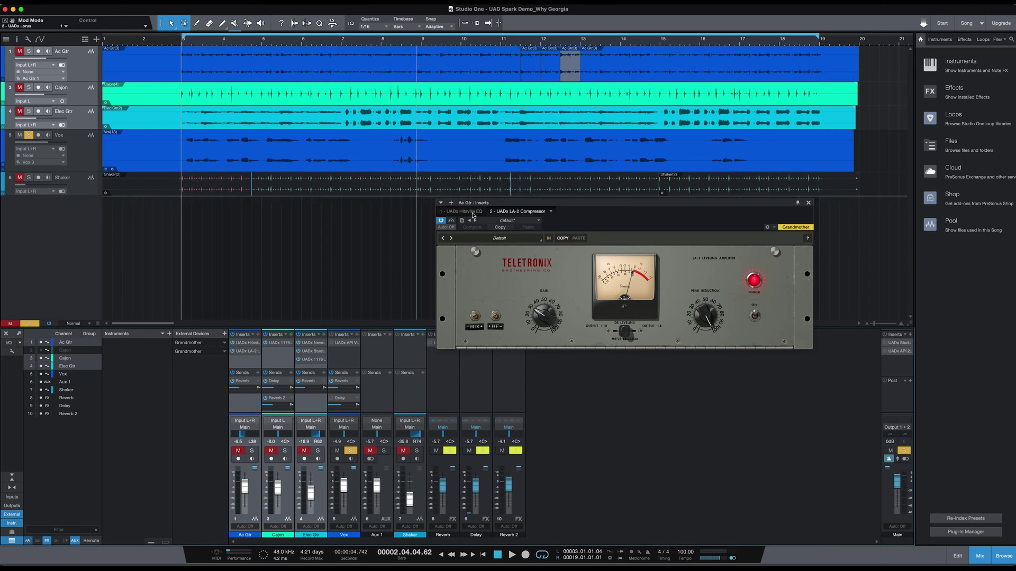
left_click(809, 203)
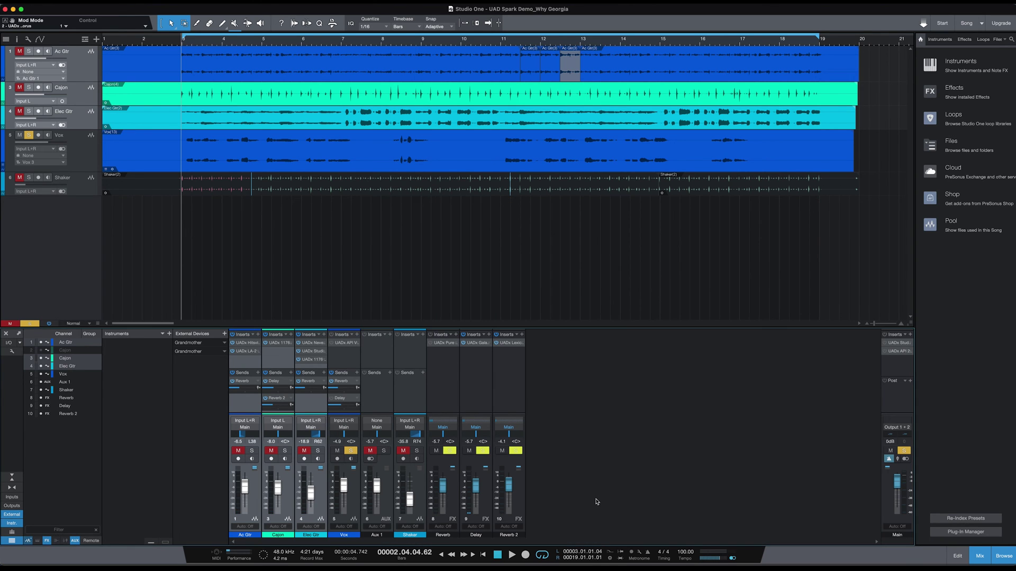
key("space")
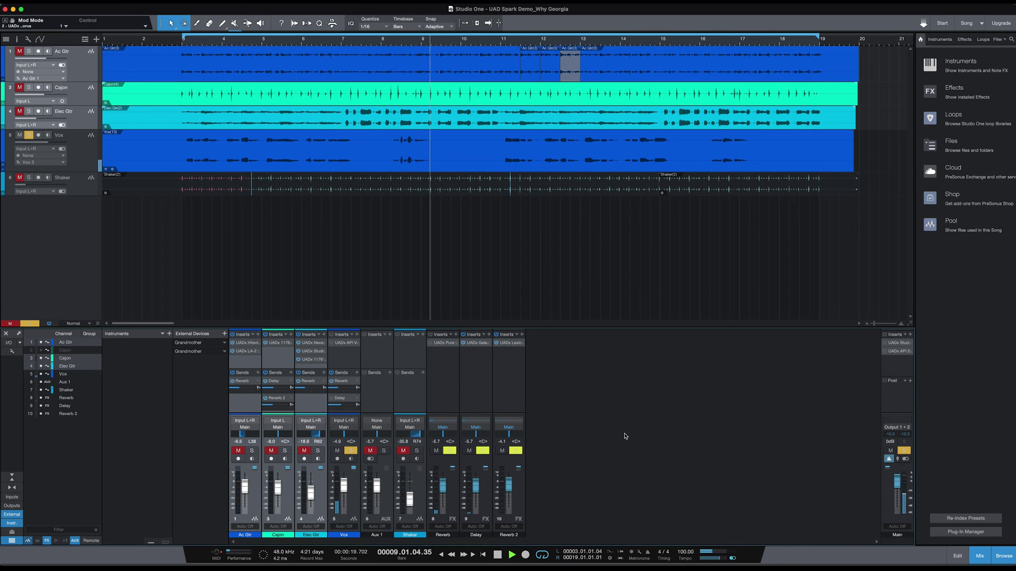
key("space")
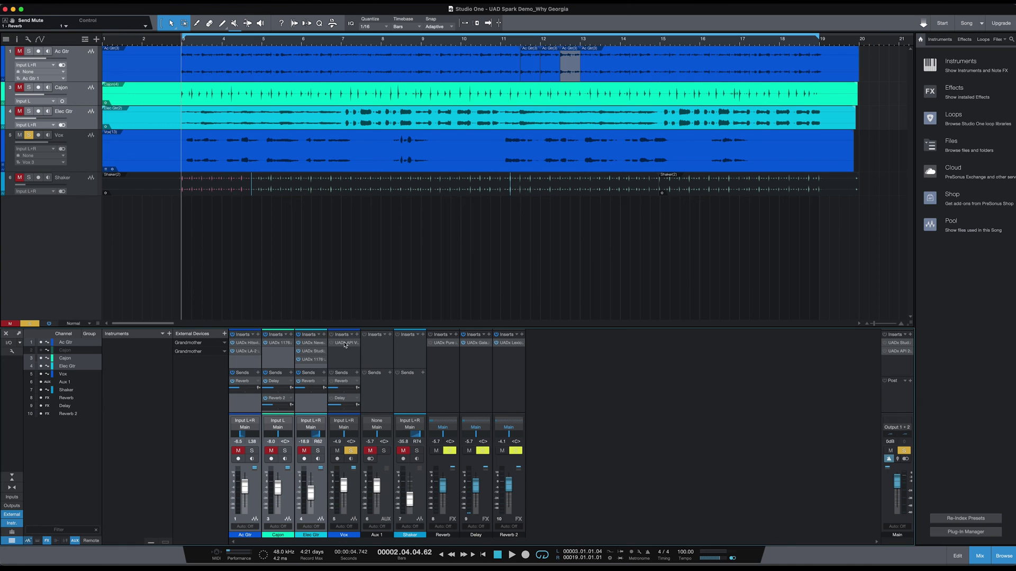
- Open the UADx API Vision Channel Strip on Vox and compare its 560L EQ type with the 550L
left_click(345, 343)
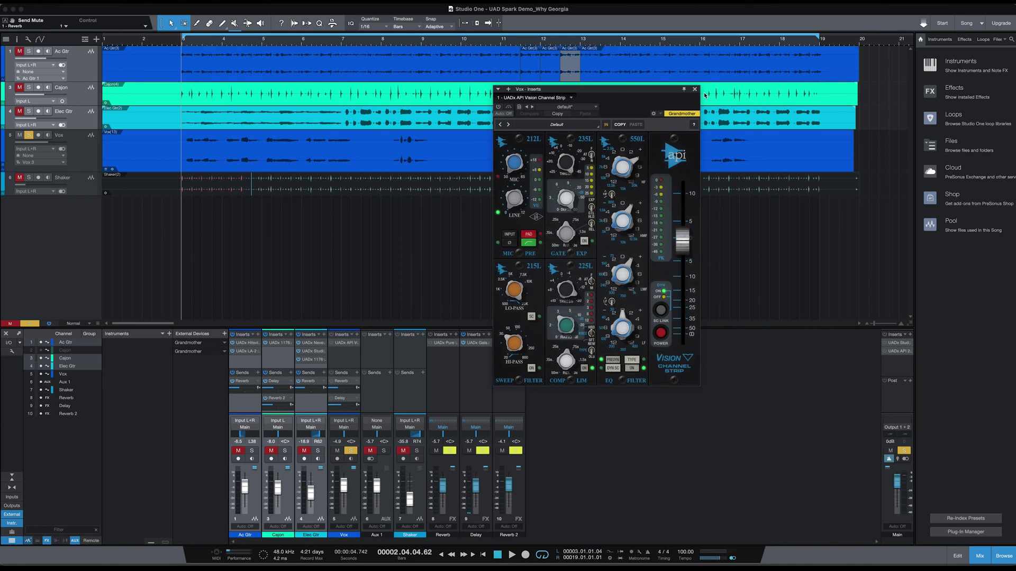
left_click_drag(615, 94, 550, 199)
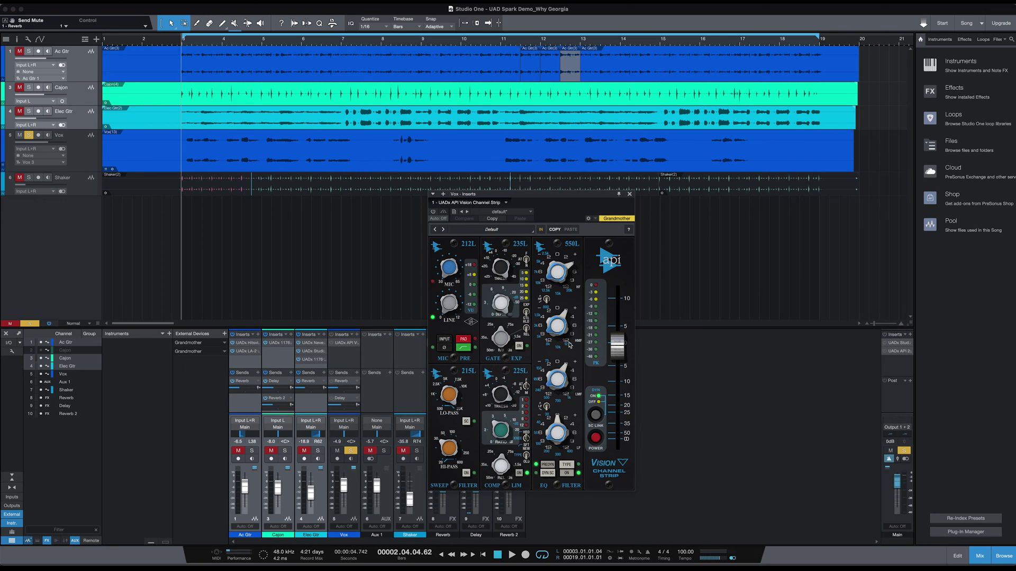
left_click(567, 465)
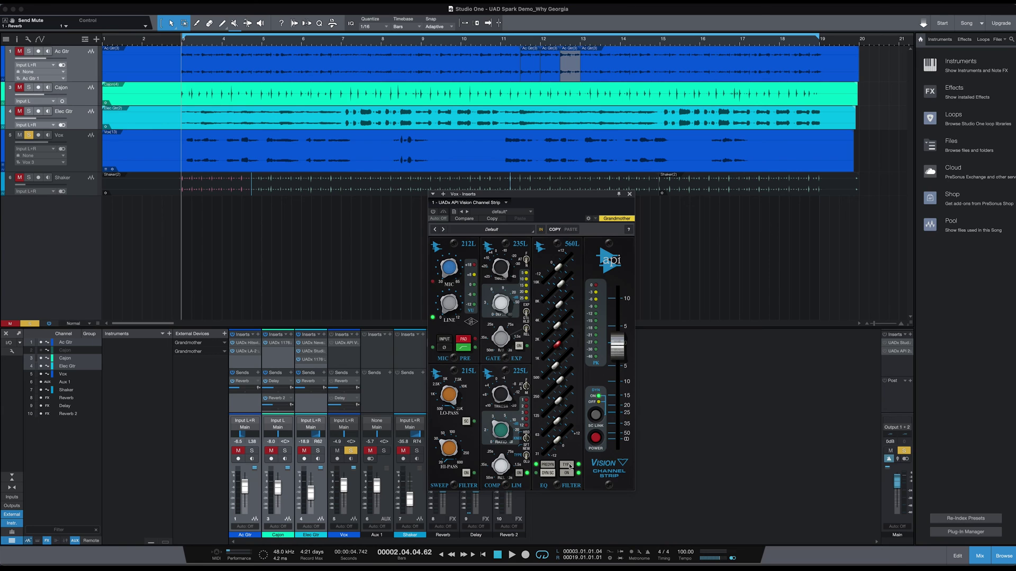
left_click(569, 467)
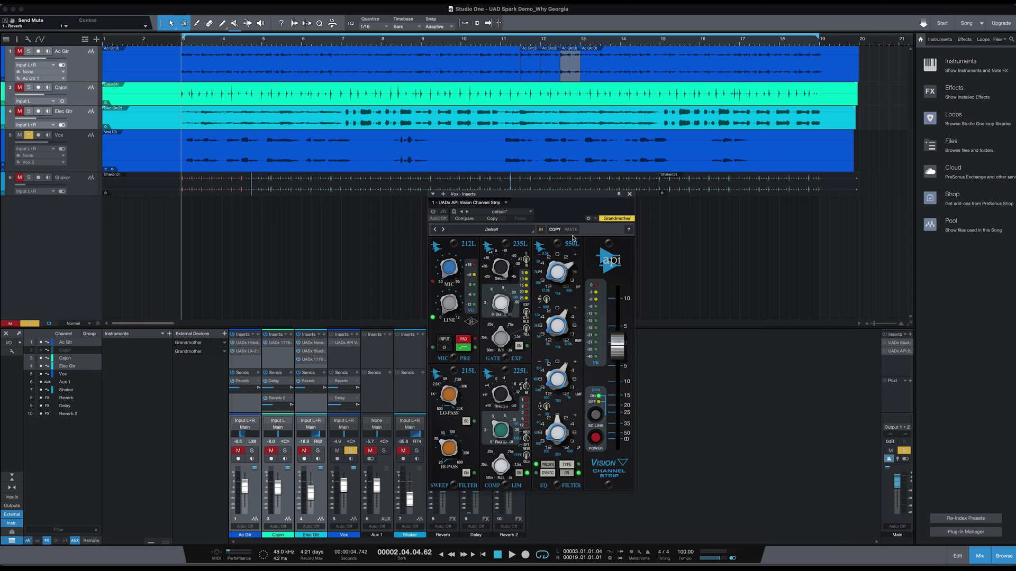
left_click_drag(574, 197, 613, 165)
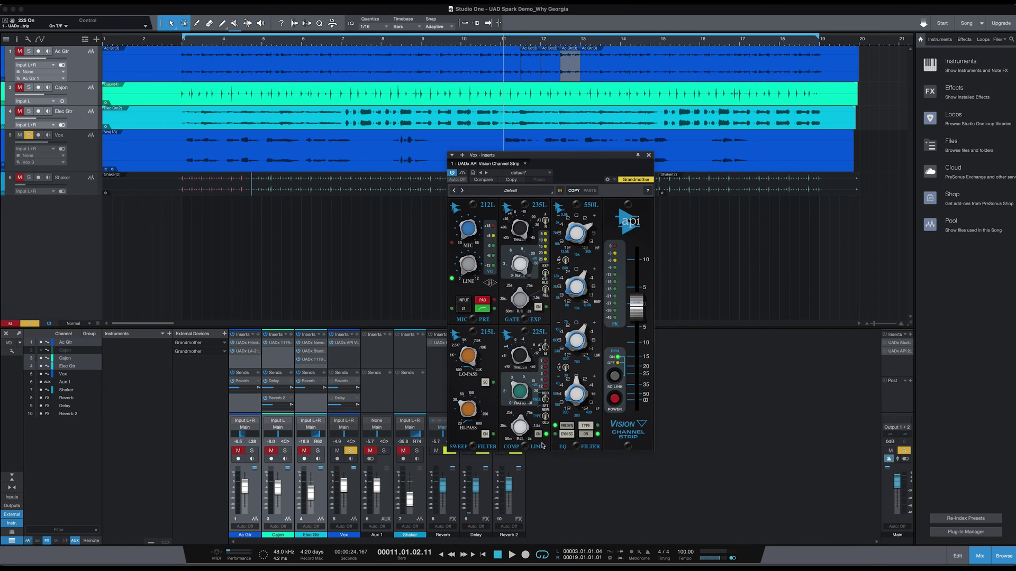
- Turn off the channel strip's 225L compressor and switch its EQ section on while Vox plays
left_click(538, 435)
key("space")
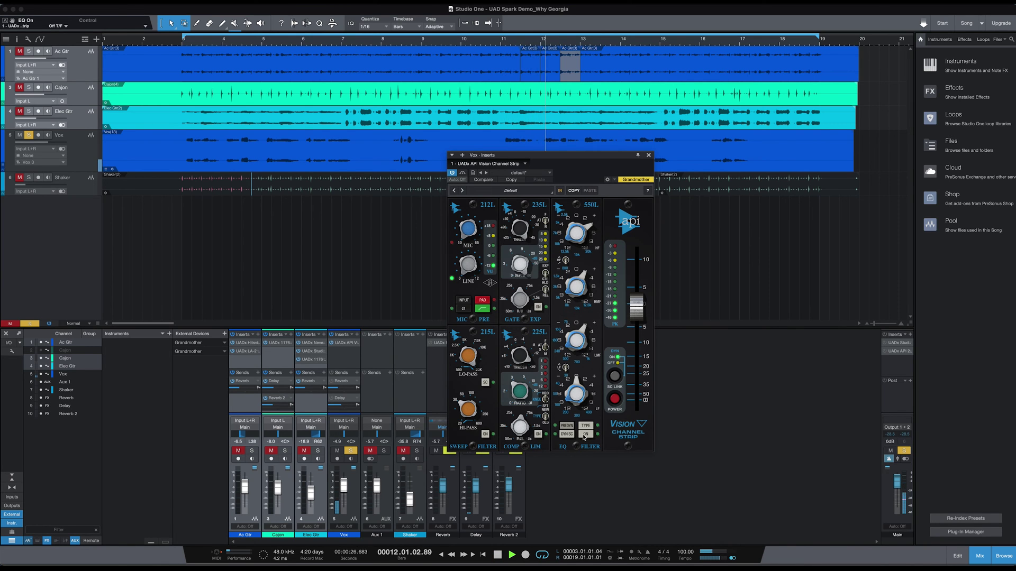
left_click(586, 434)
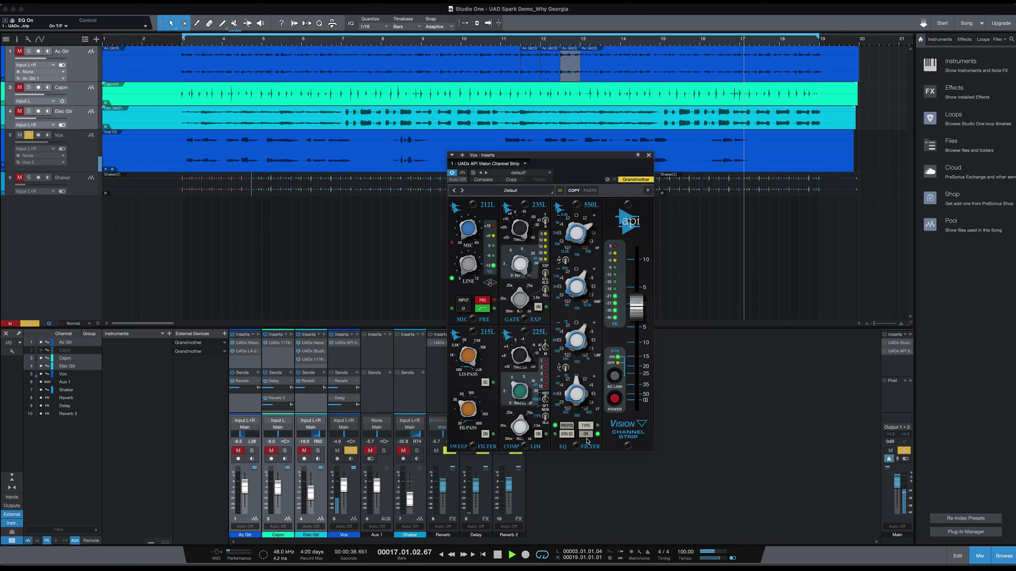
- Stop playback, compare the channel strip's 560L EQ type with the 550L, and move the plug-in window clear of the mixer
key("space")
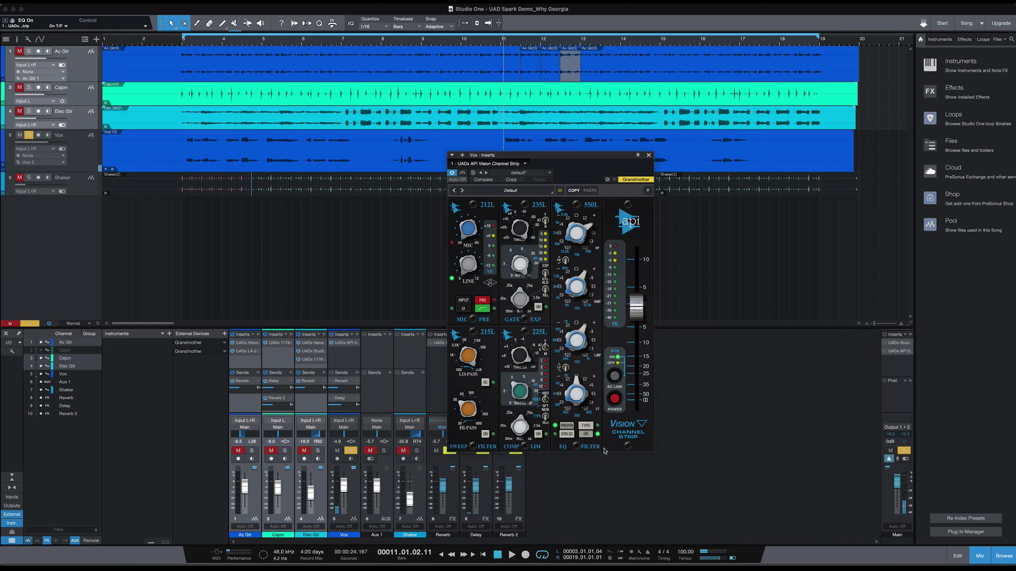
left_click(587, 427)
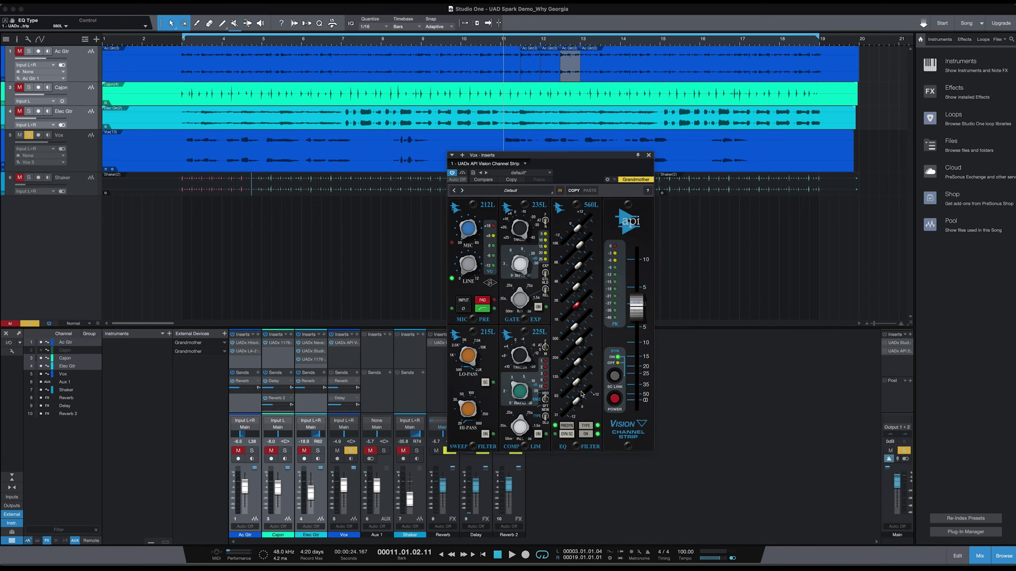
left_click(586, 428)
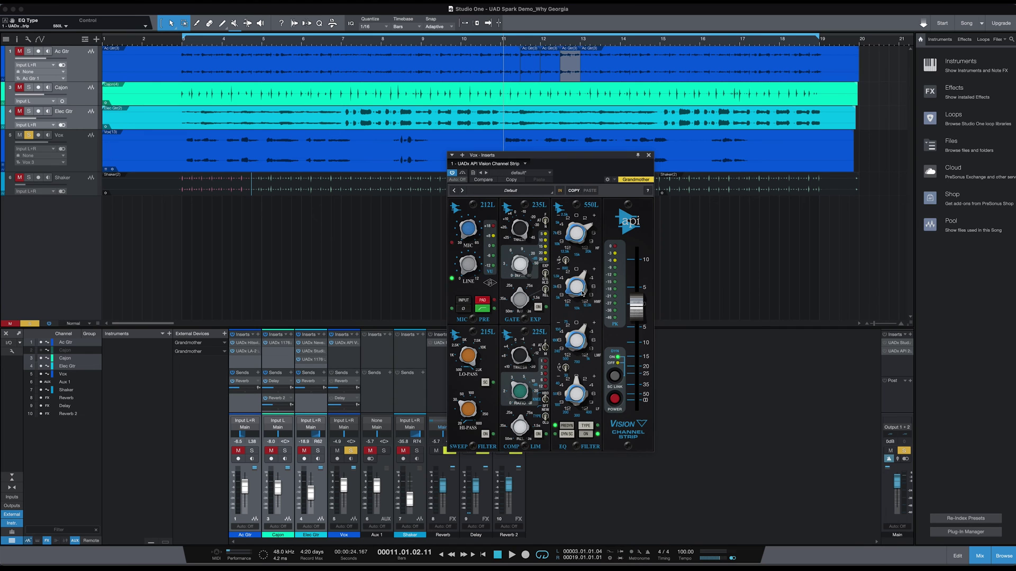
left_click_drag(589, 158, 597, 138)
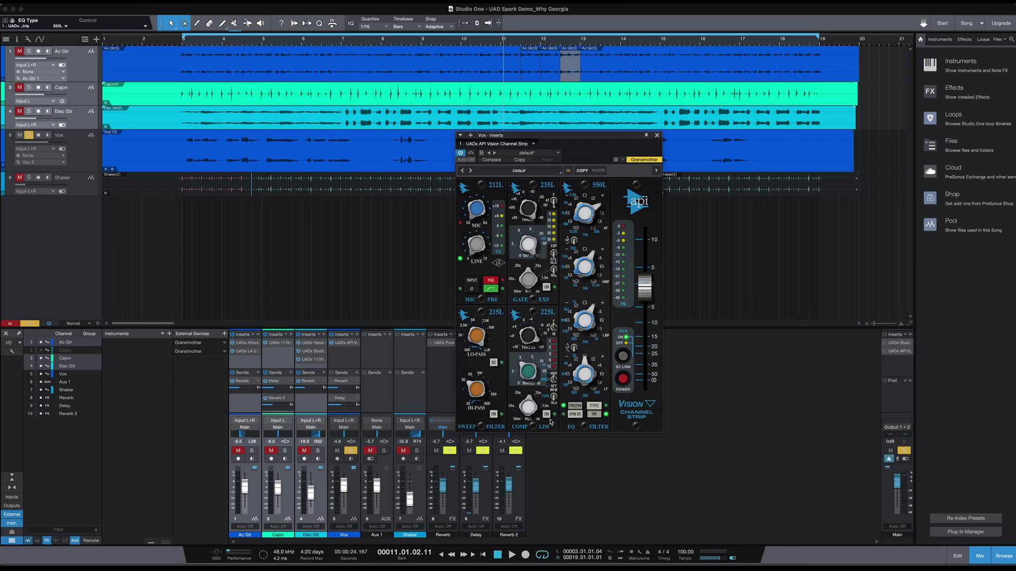
- Play Vox from bar 11 and switch the channel strip's 225L compressor on during playback
key("space")
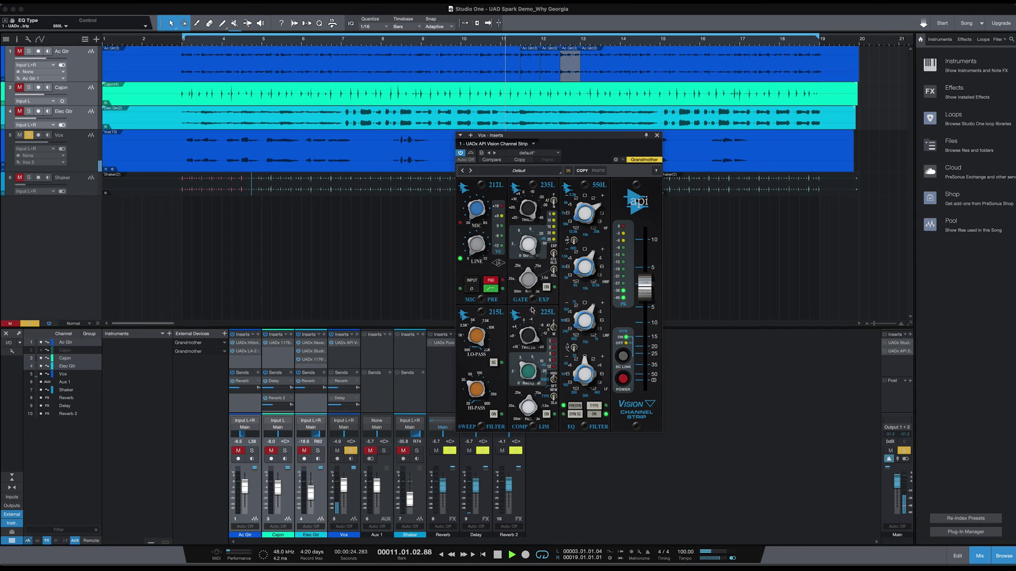
left_click(547, 414)
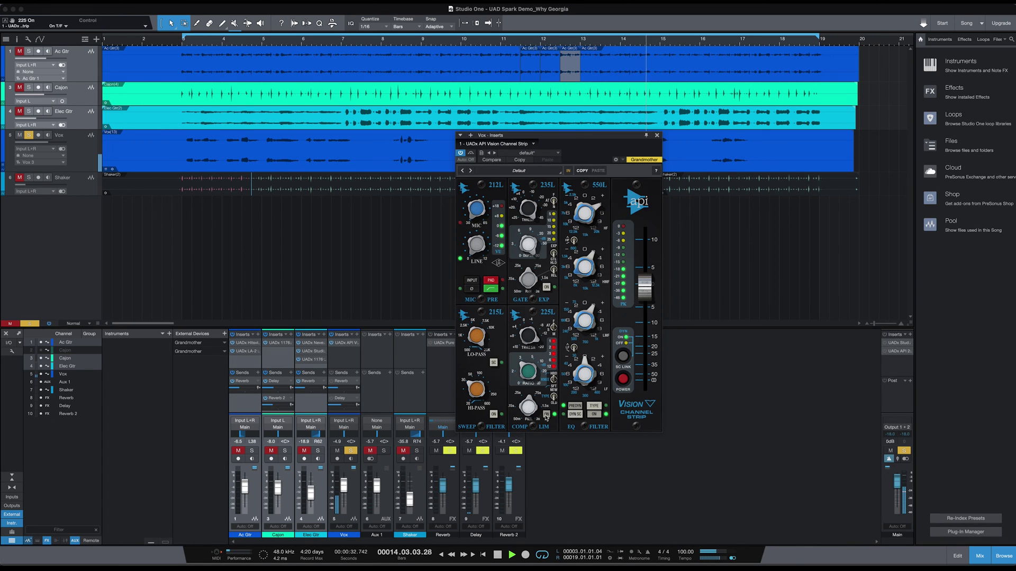
key("space")
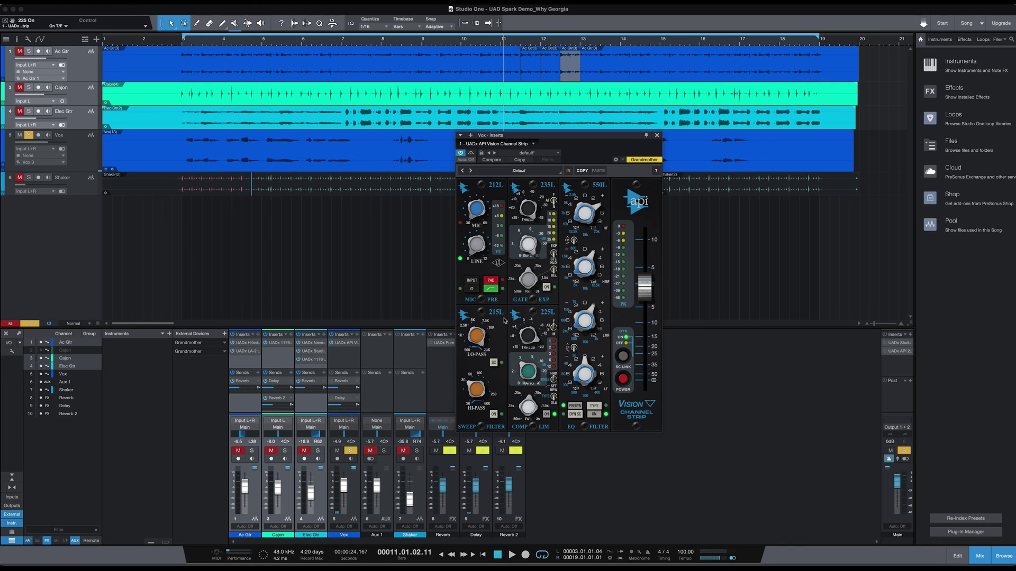
- Play Vox from bar 8 once with the 225L compressor off and once with it on
left_click(386, 44)
left_click(389, 44)
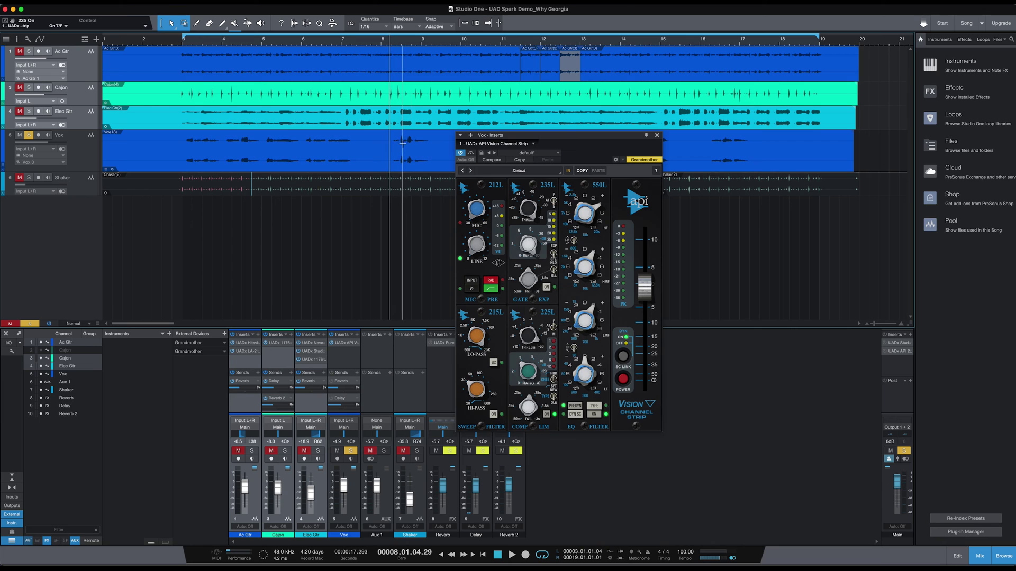
left_click(548, 415)
key("space")
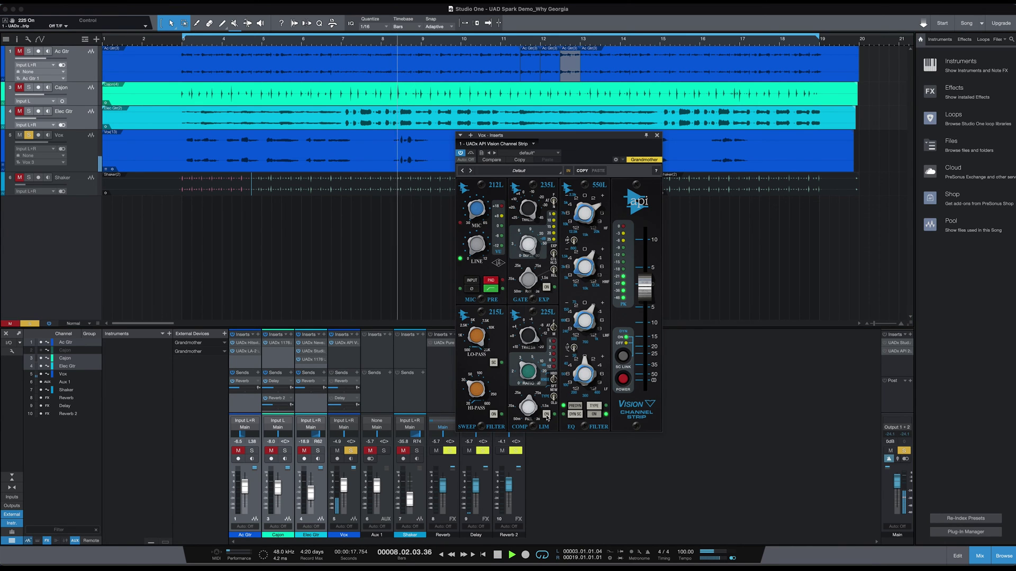
key("space")
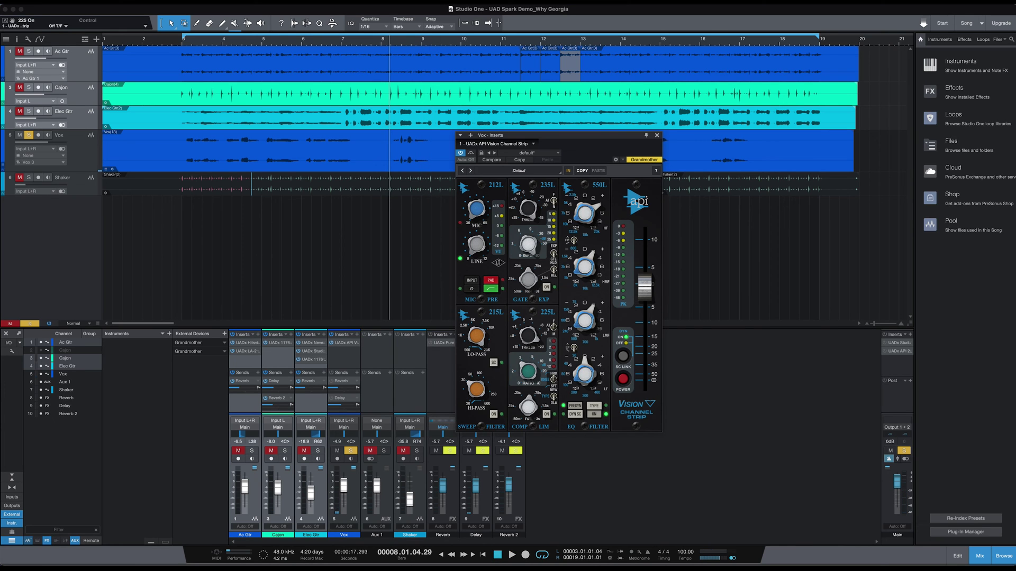
left_click(546, 415)
key("space")
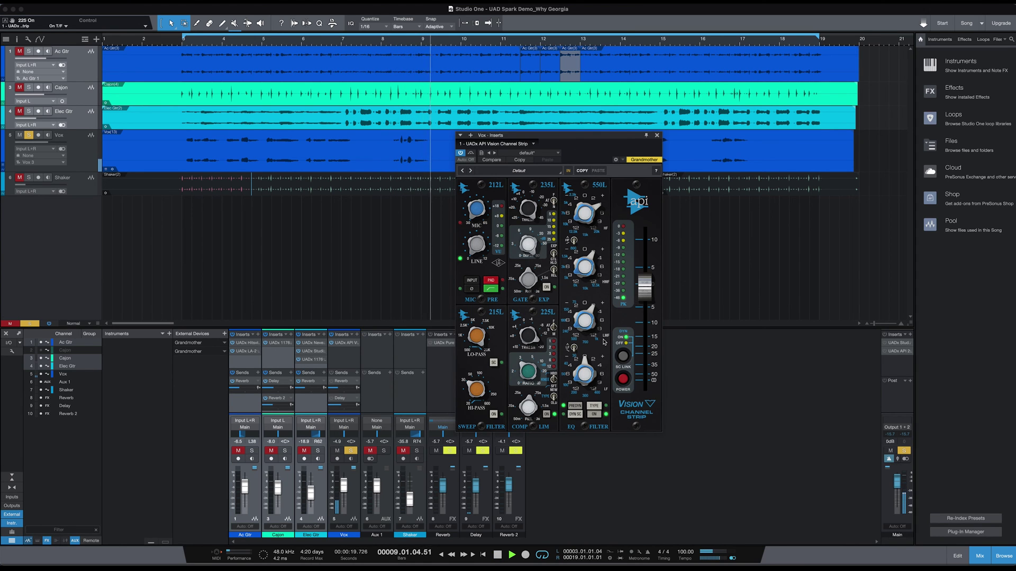
key("space")
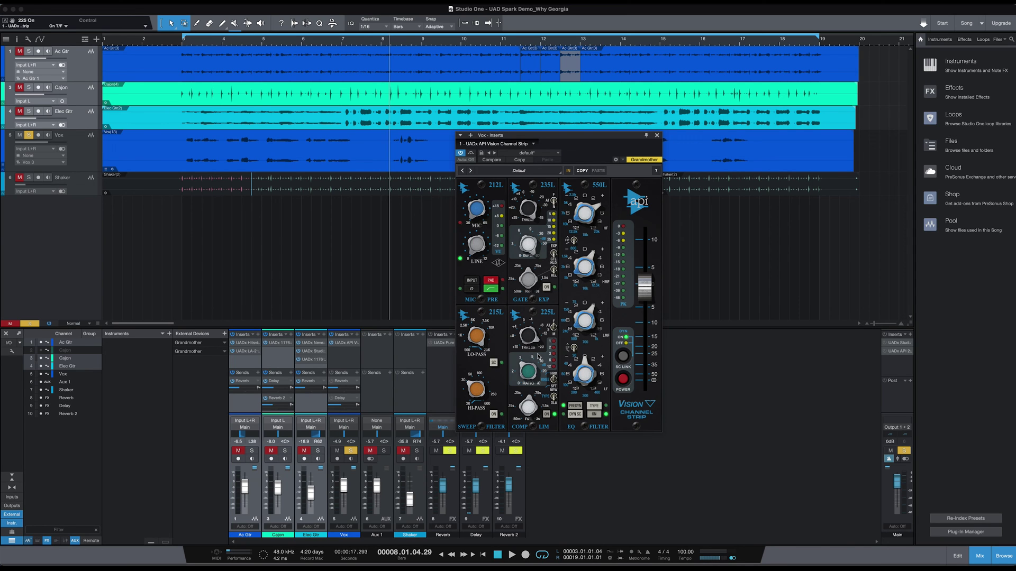
- Play Vox from the loop start, switching the 225L compressor off and back on during playback to compare
key("KP_1")
key("space")
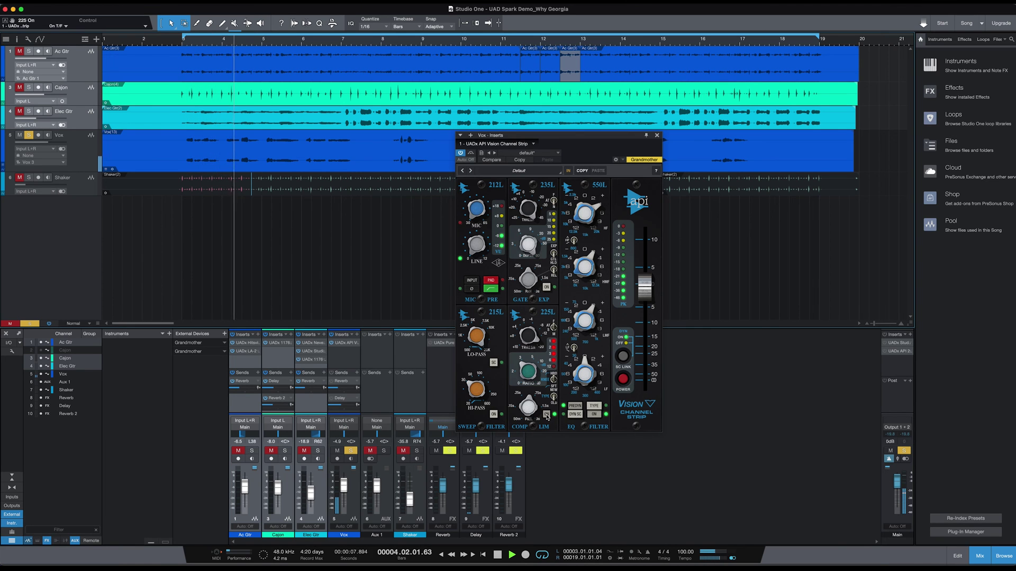
left_click(547, 416)
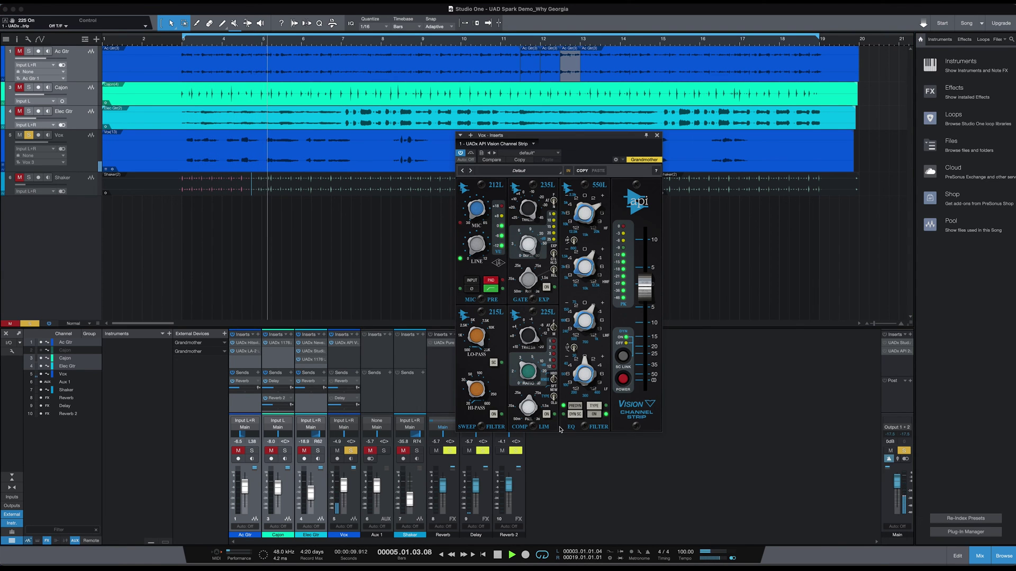
left_click(547, 414)
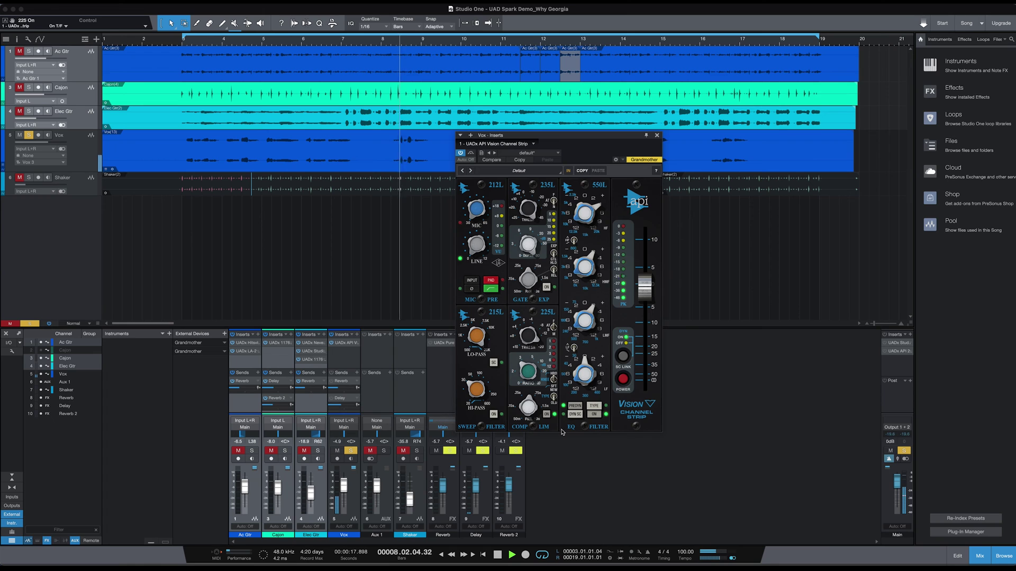
key("space")
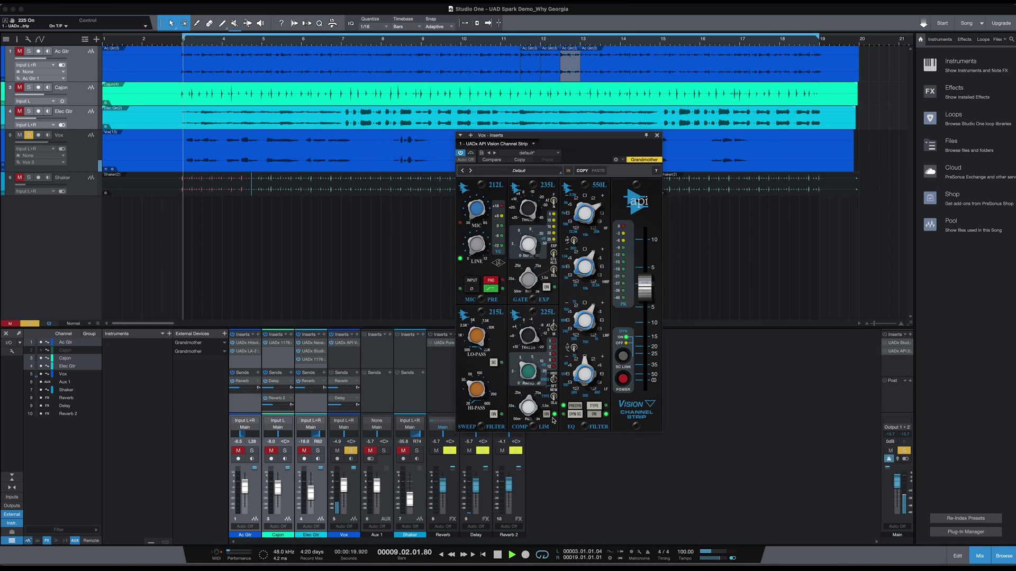
- Save the song, close the channel strip and open the Reverb channel's UADx Pure Plate Reverb
key("super+s")
left_click(657, 136)
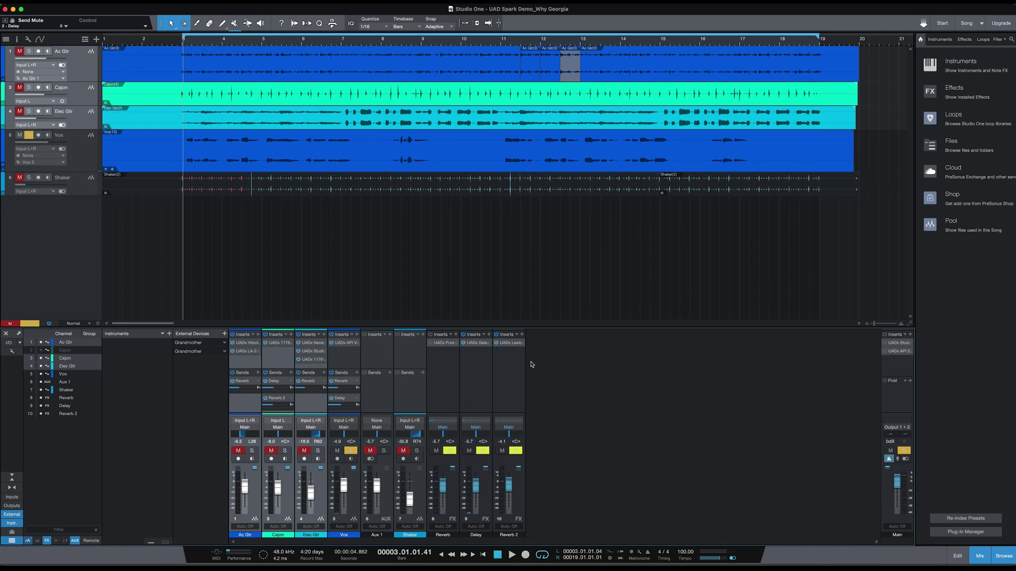
left_click(442, 344)
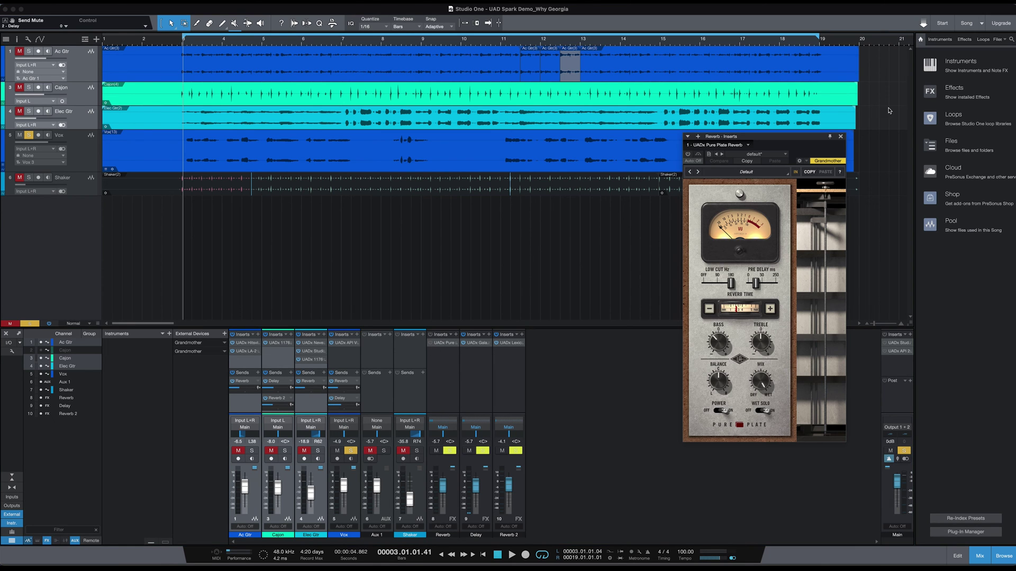
left_click_drag(803, 138, 679, 100)
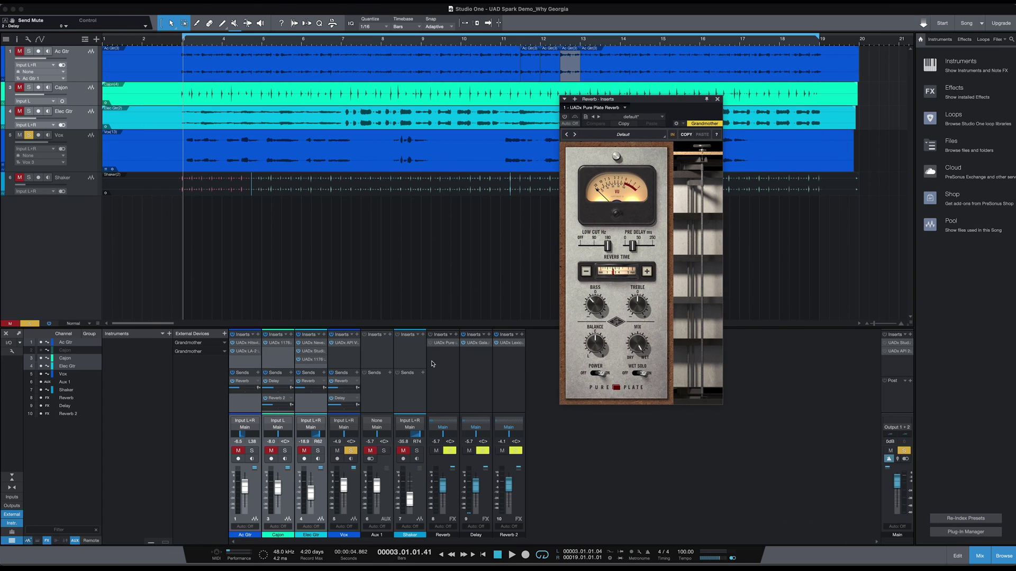
- Activate the Pure Plate Reverb and set Vox's Reverb send level to -28.0 during playback
left_click(431, 343)
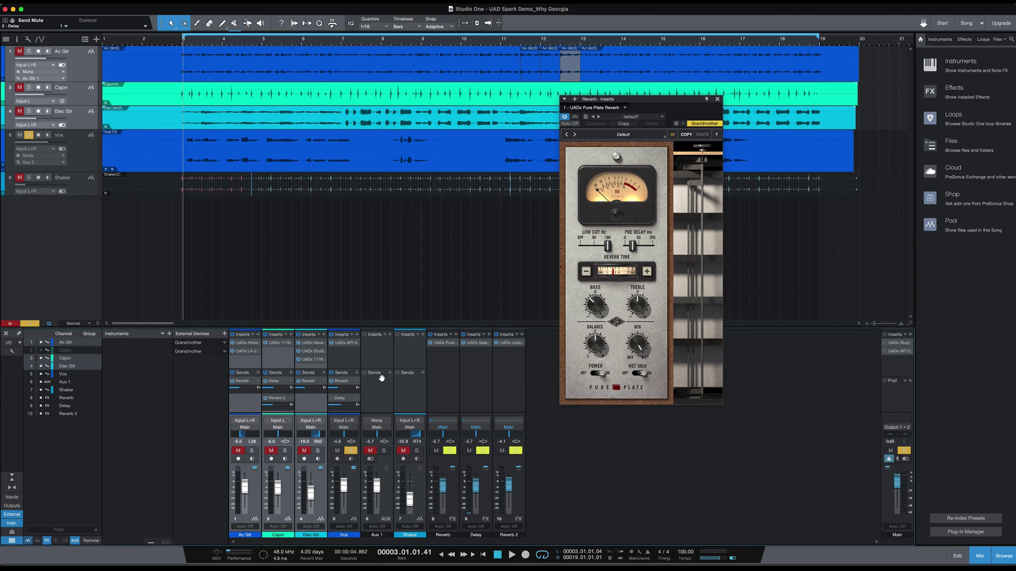
left_click_drag(338, 388, 337, 392)
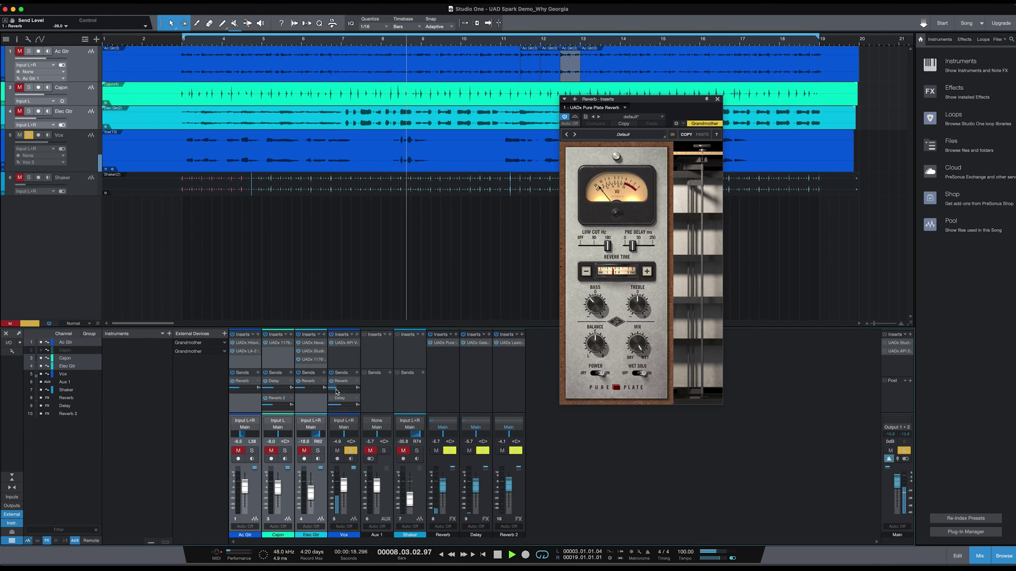
key("space")
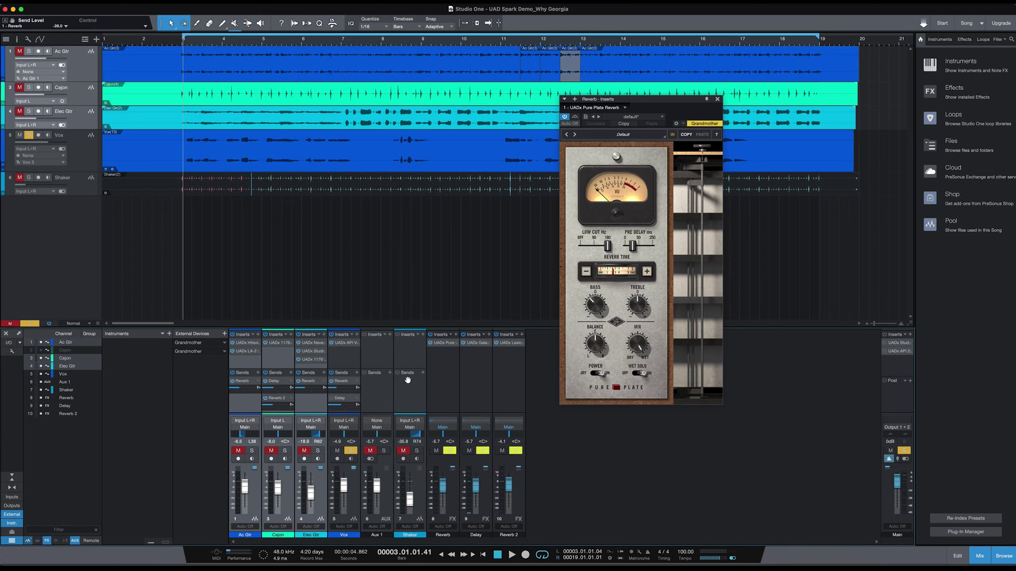
- Show the Delay channel's UADx Galaxy Tape Echo, enable Vox's Delay send and close the plug-in window
left_click(478, 344)
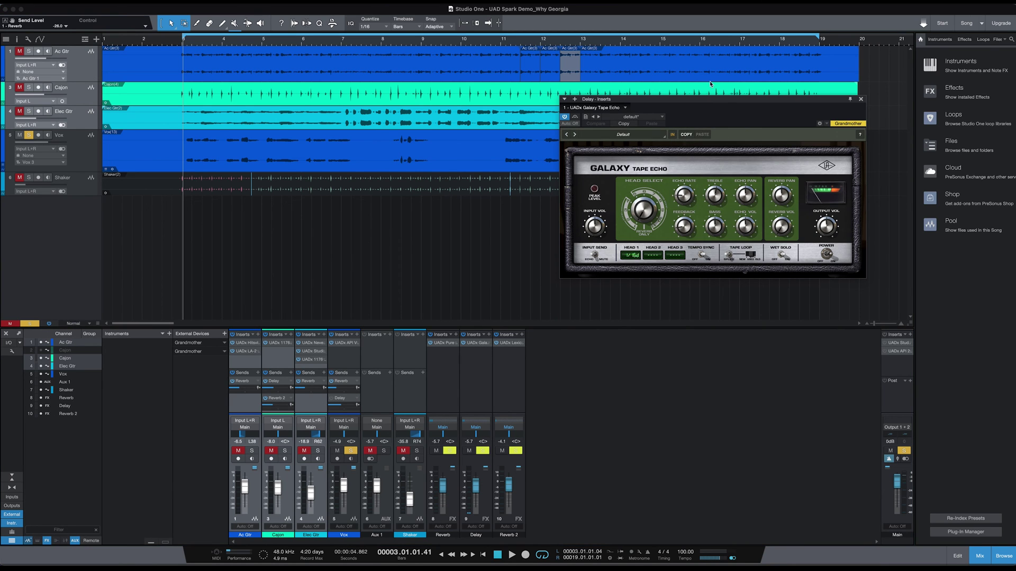
left_click_drag(715, 105, 632, 125)
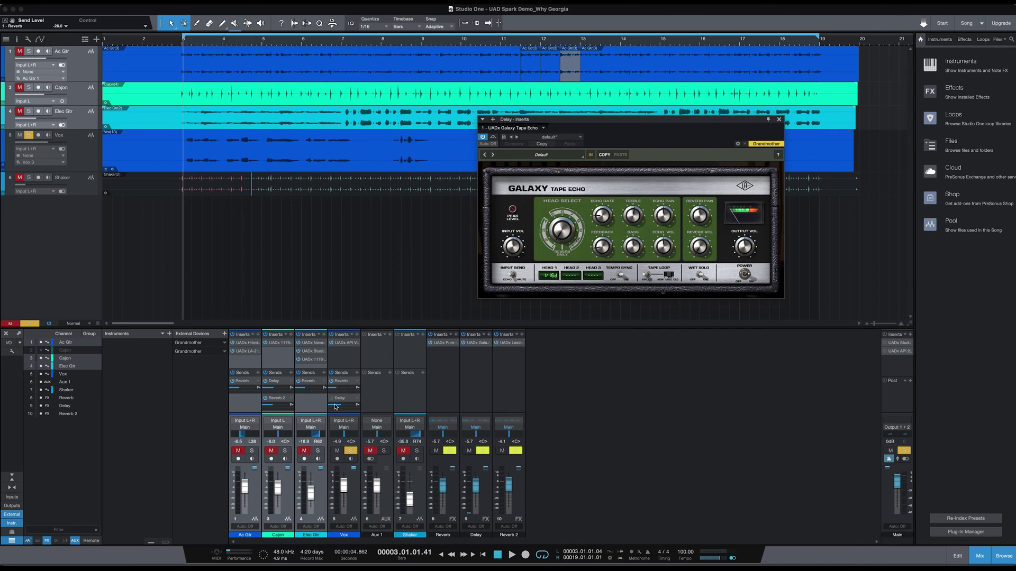
left_click(331, 398)
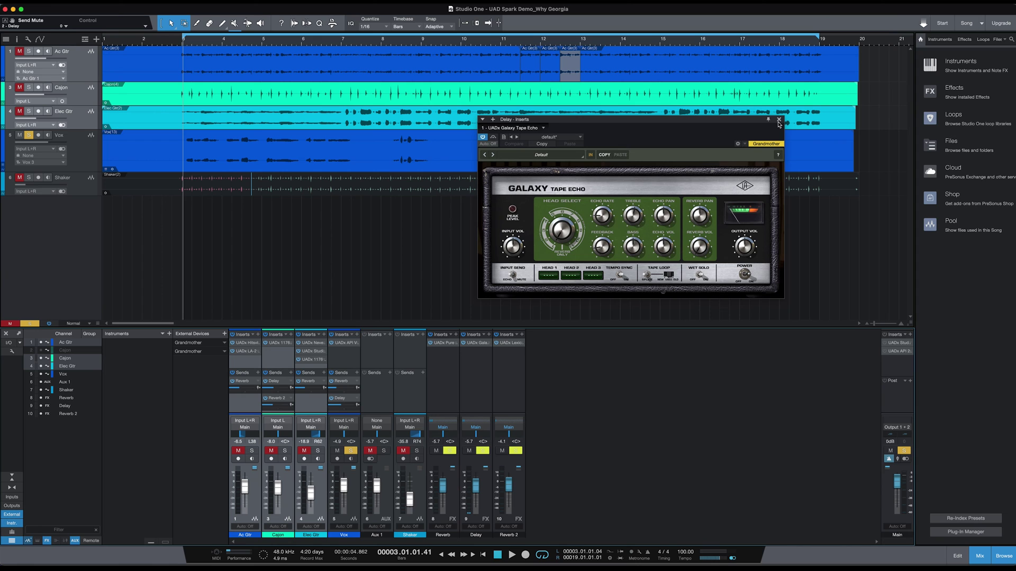
left_click(779, 121)
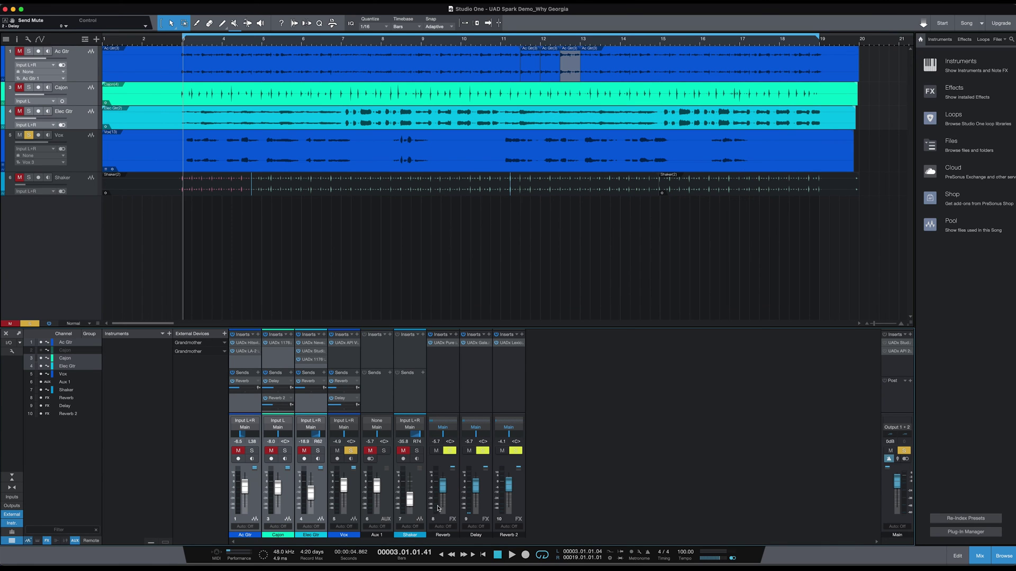
- While Vox plays, raise its Delay send to +2.2, mute its Reverb send and lower the Delay send to about -10
key("space")
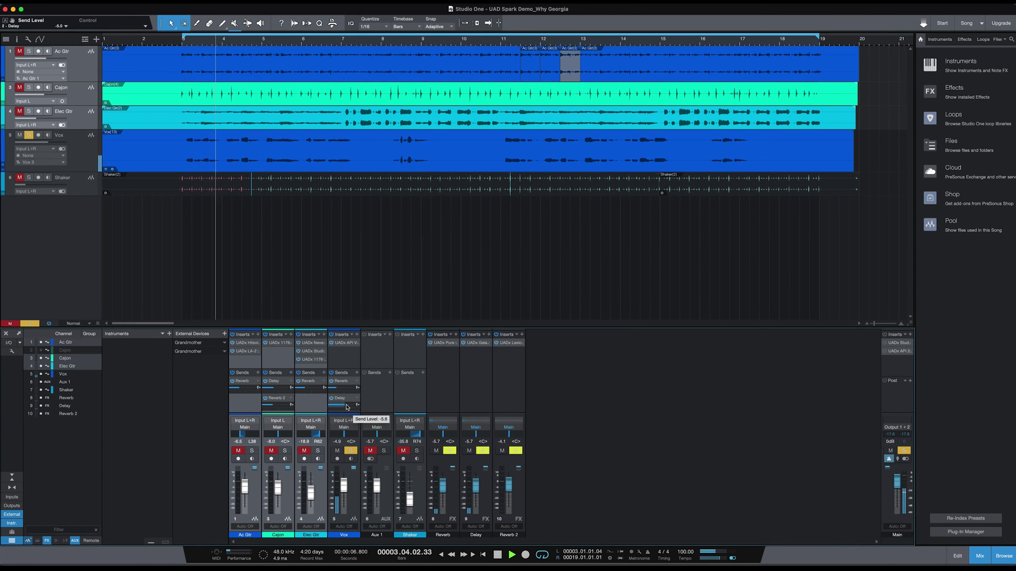
left_click_drag(346, 407, 351, 408)
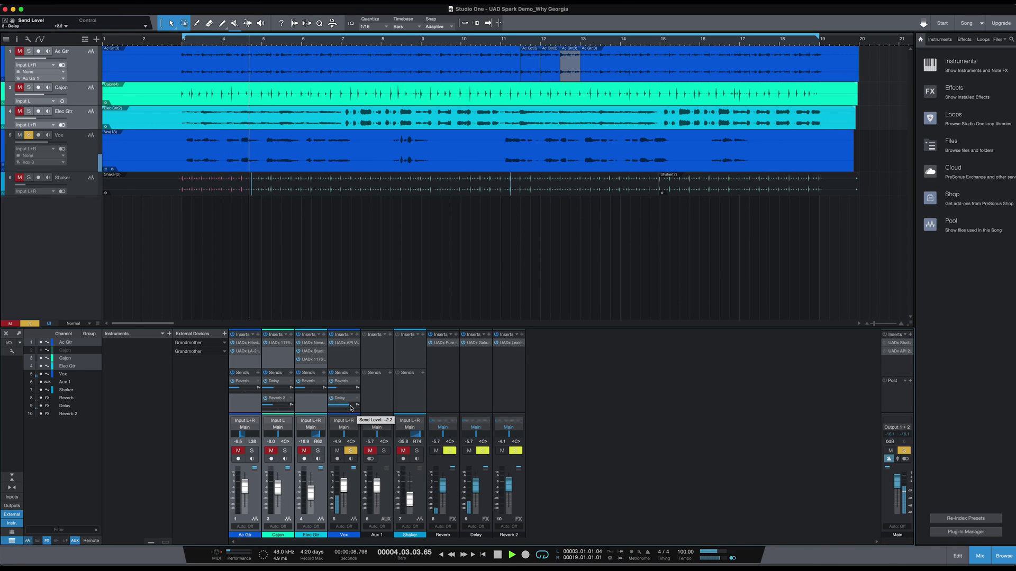
left_click(331, 381)
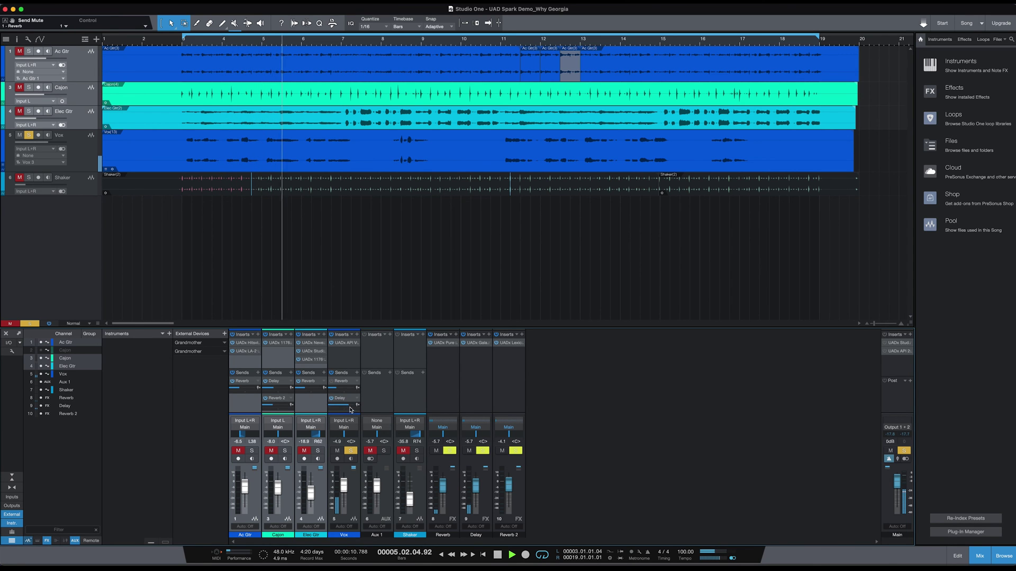
left_click_drag(350, 407, 343, 408)
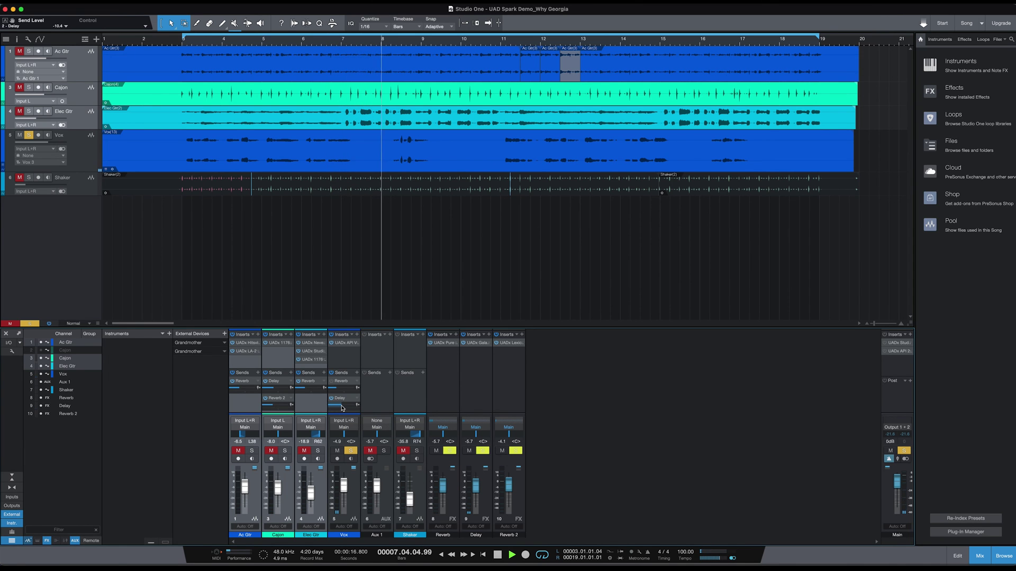
left_click_drag(343, 409, 344, 409)
key("space")
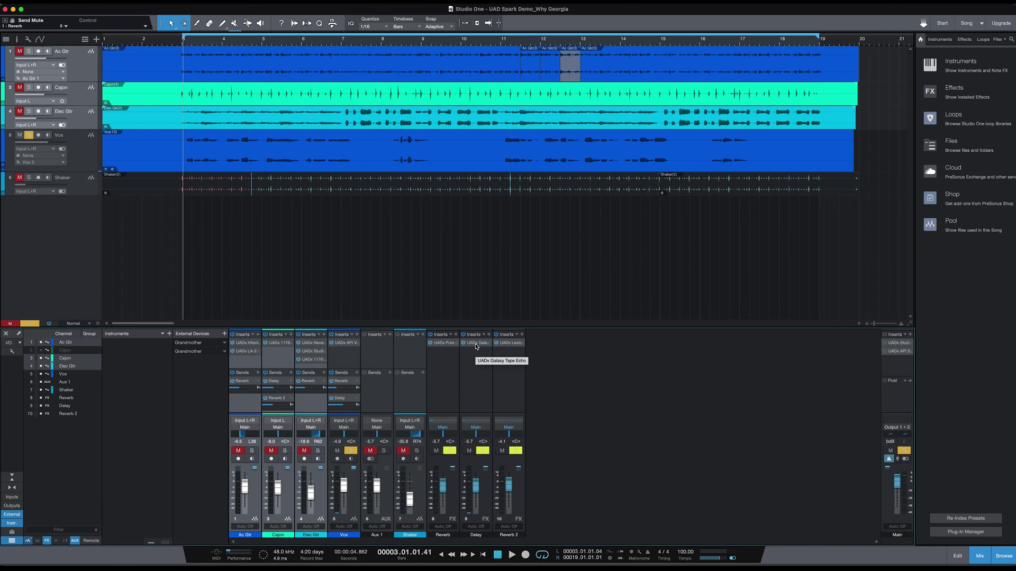
- Review the Galaxy Tape Echo on the Delay channel, clear the Vox solo and play the full mix
left_click(476, 343)
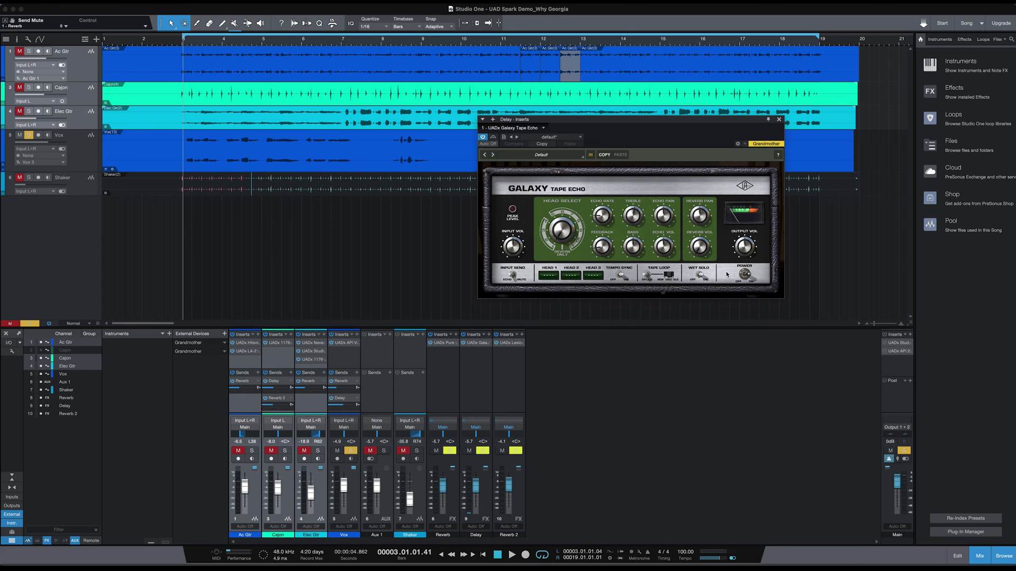
left_click(779, 120)
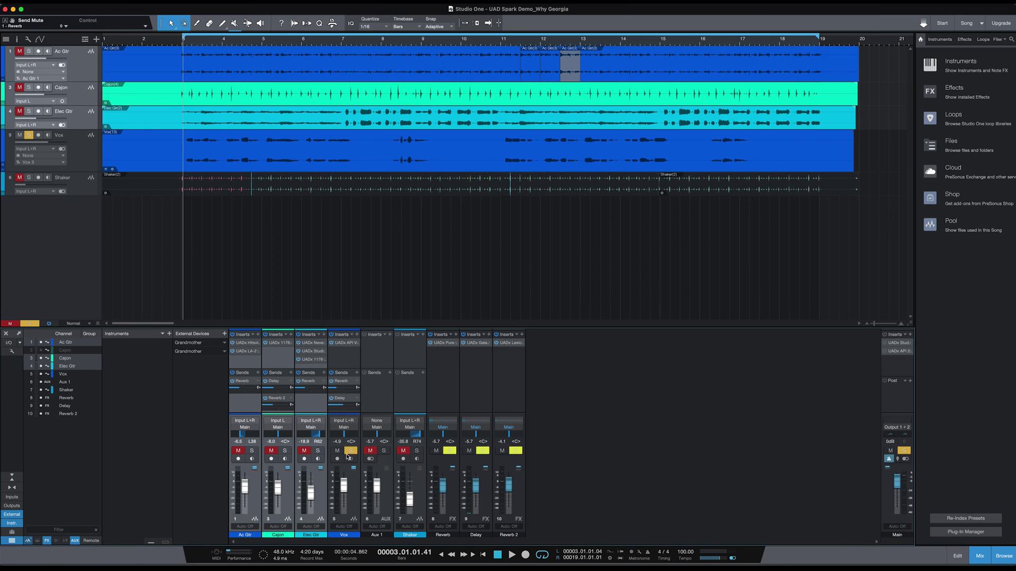
left_click(352, 451)
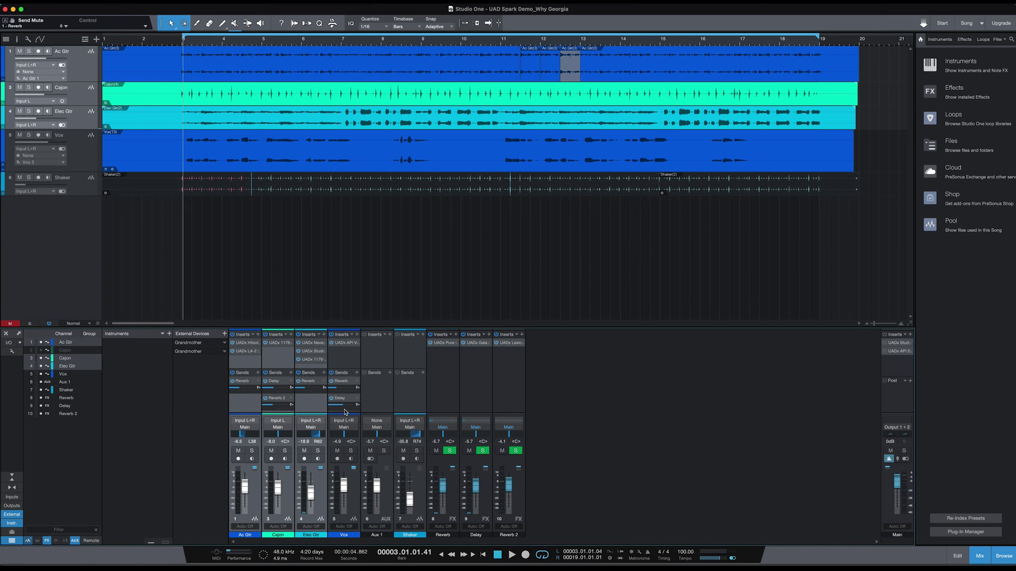
key("space")
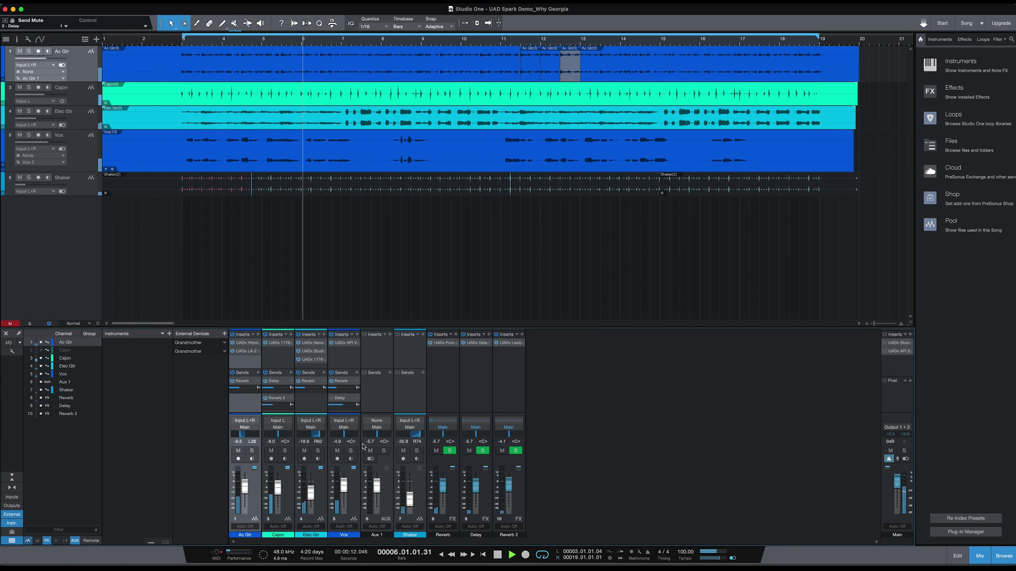
- Enable Vox's Delay send while the full mix plays, and reduce the channel selection to Ac Gtr
left_click(331, 399)
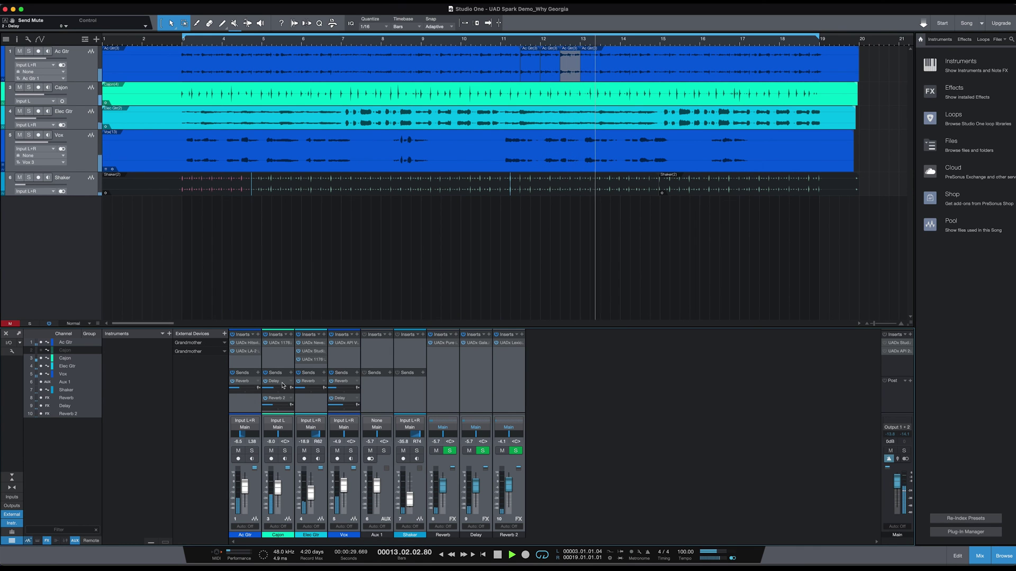
left_click(241, 403)
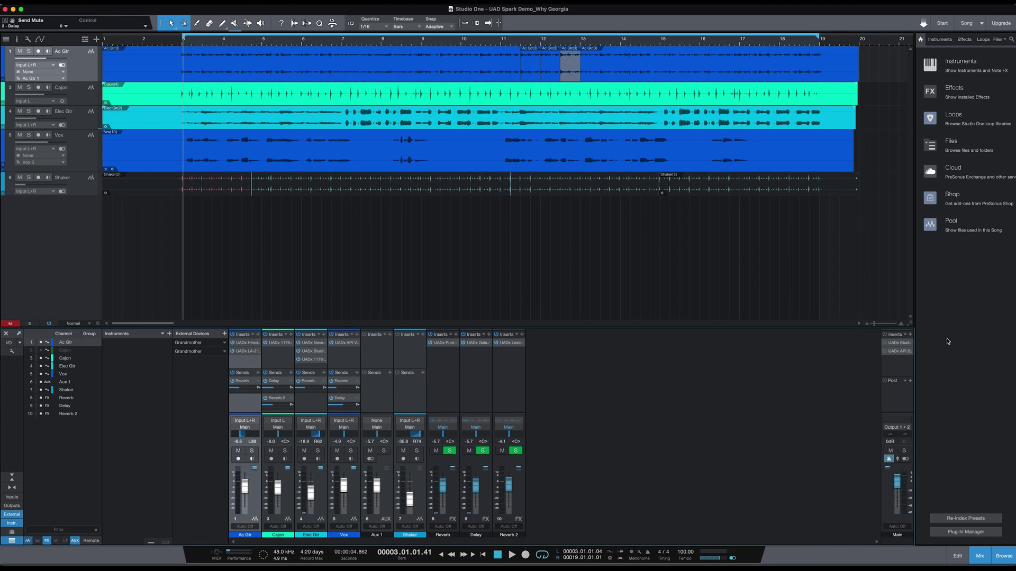
- Show the Main bus's UADx Studer A800 Tape Recorder, compare the playing mix with it on and off, and leave it activated
double_click(904, 344)
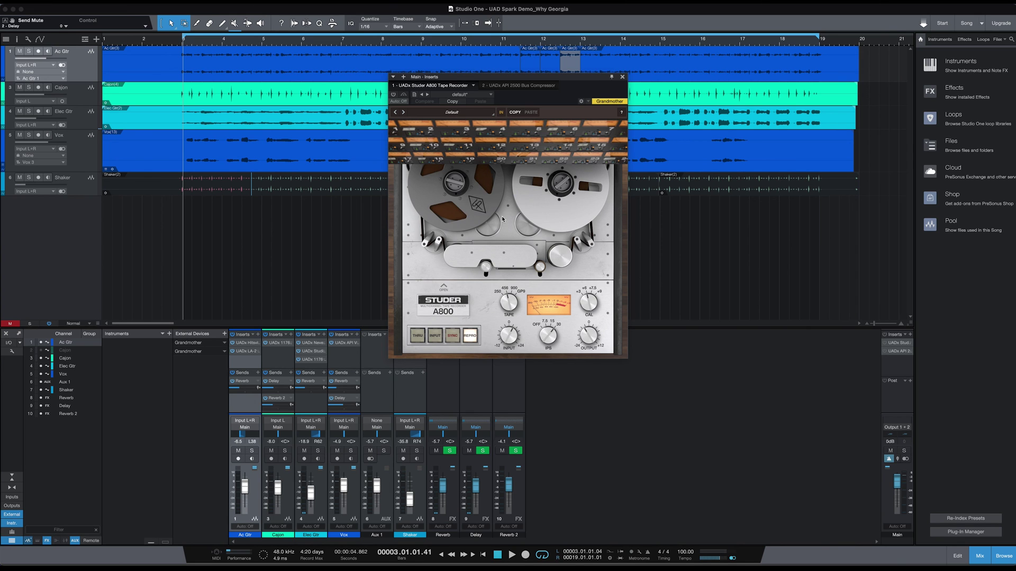
left_click_drag(543, 83, 560, 102)
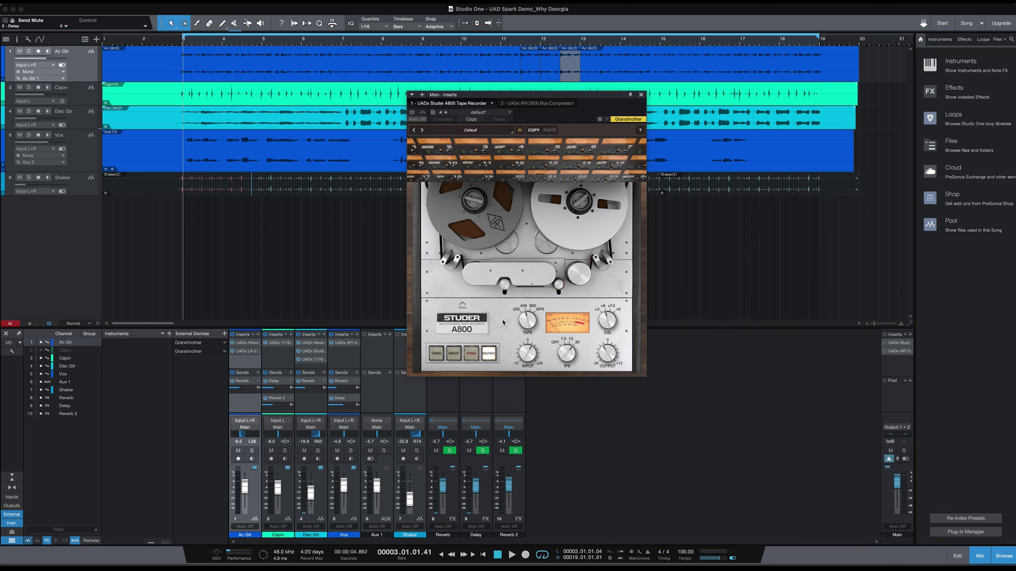
left_click_drag(480, 96, 486, 97)
key("space")
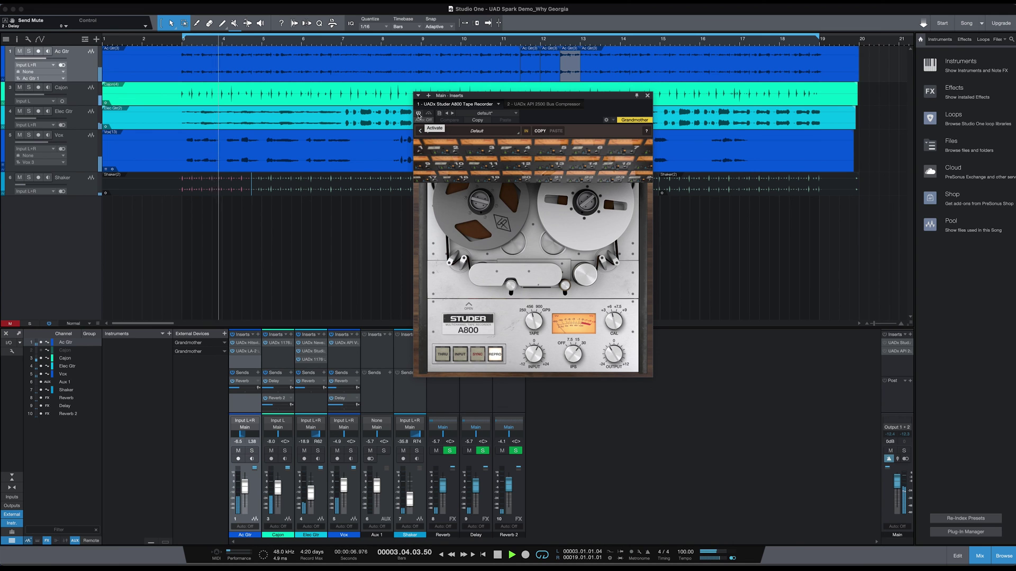
left_click(418, 114)
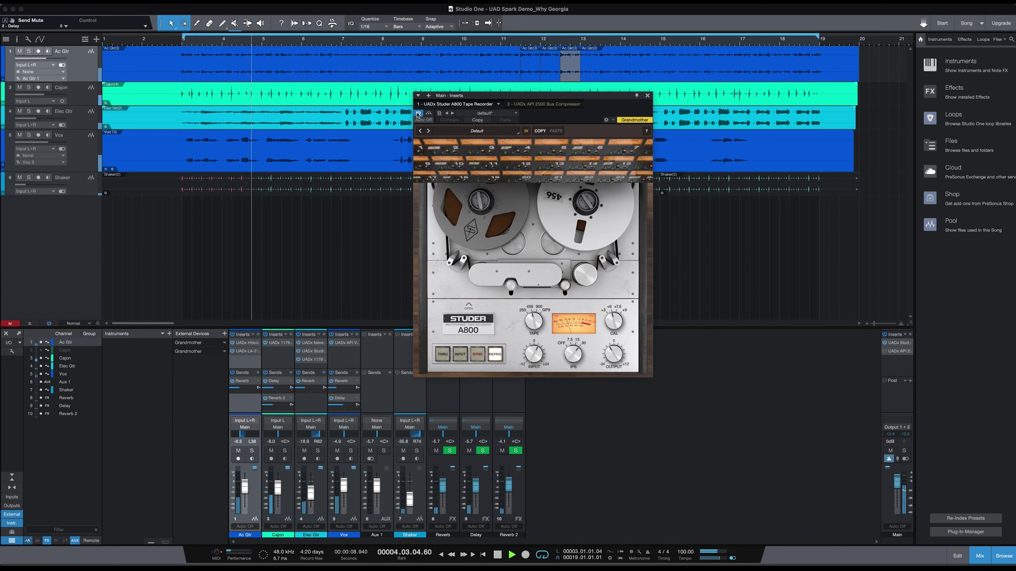
left_click(420, 114)
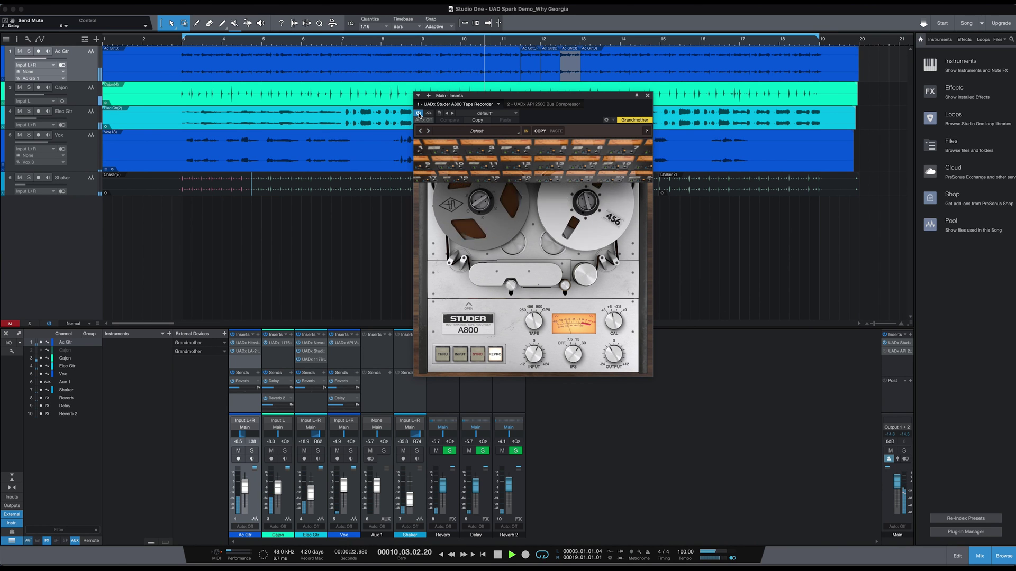
key("space")
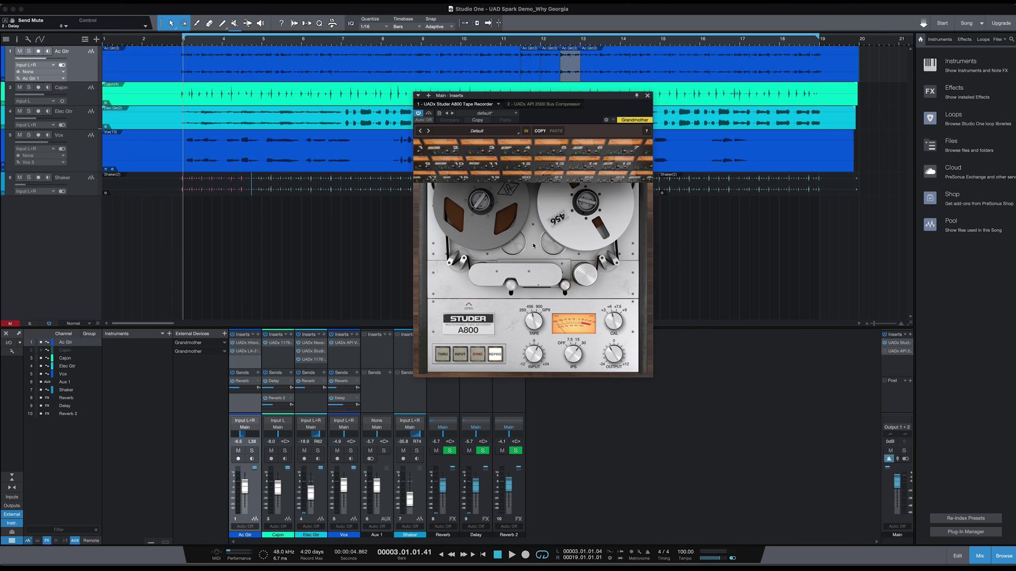
- Compare the playing mix with the Main bus's UADx API 2500 Bus Compressor on and off, leave it activated and close its window
left_click(901, 351)
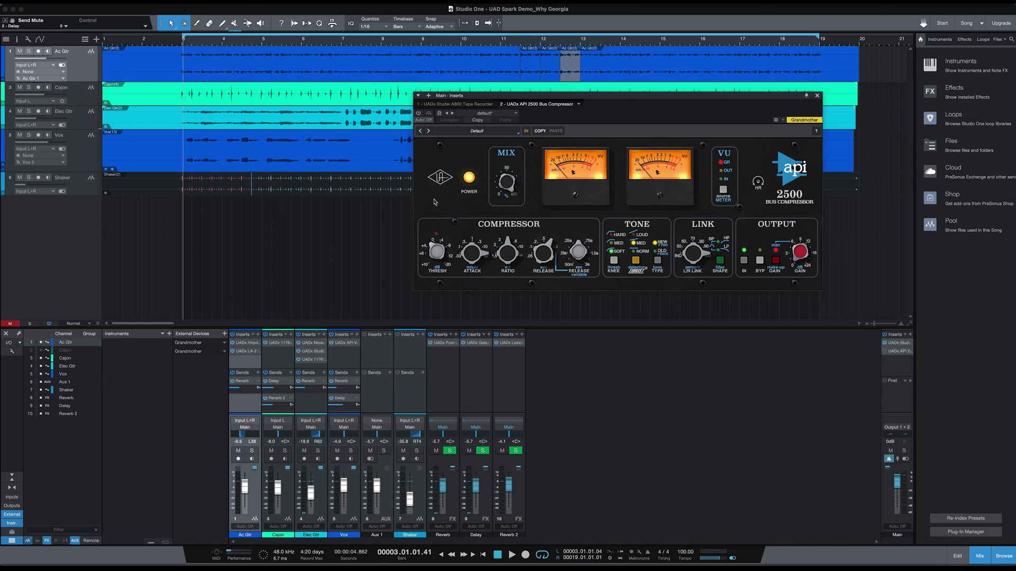
left_click_drag(600, 97, 599, 108)
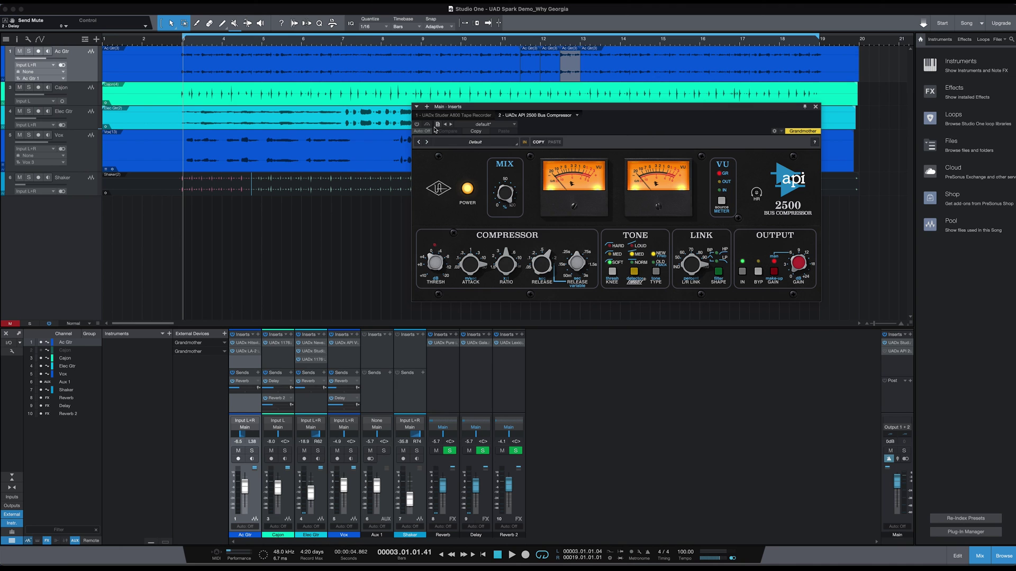
key("space")
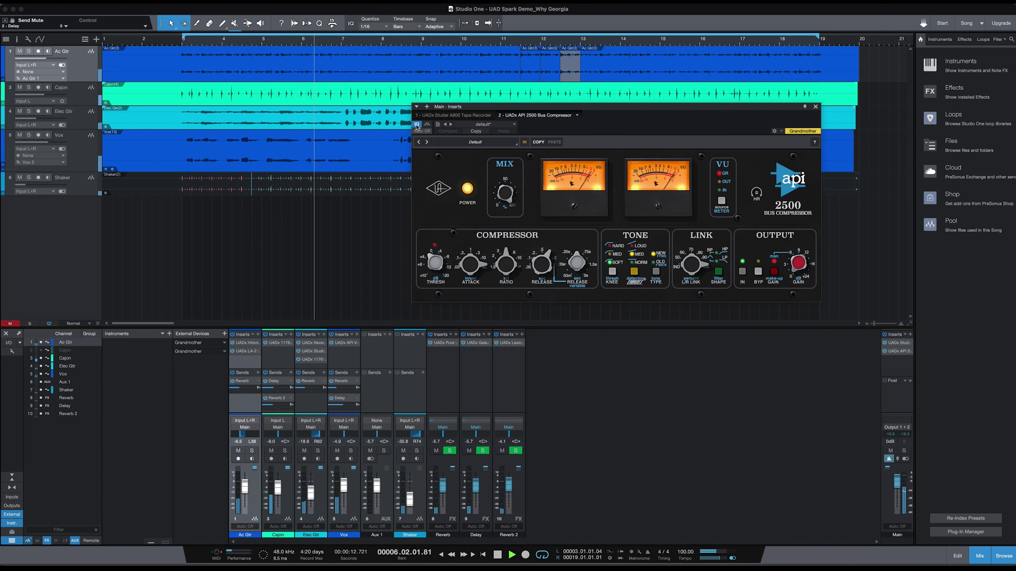
left_click(416, 125)
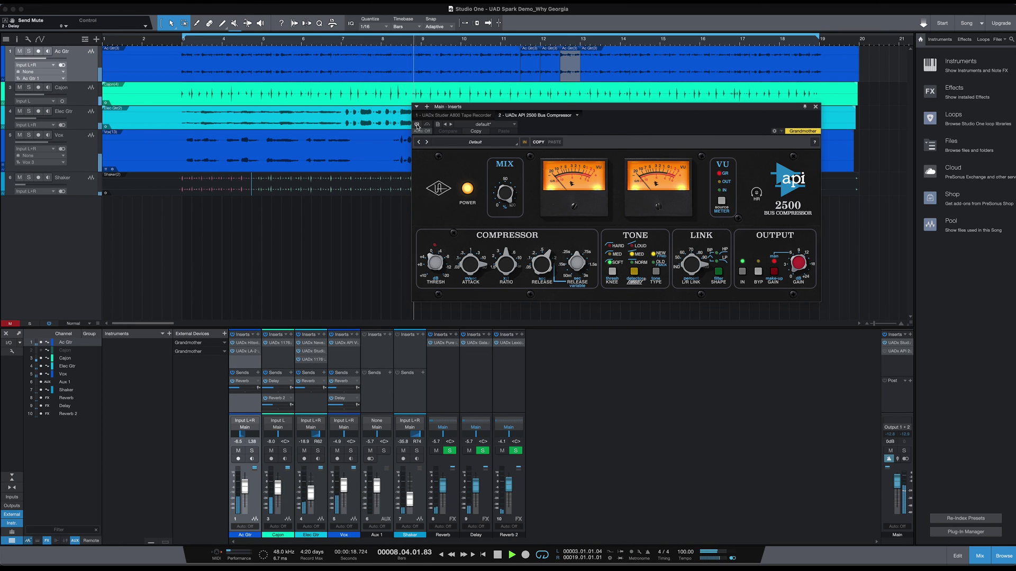
left_click(417, 125)
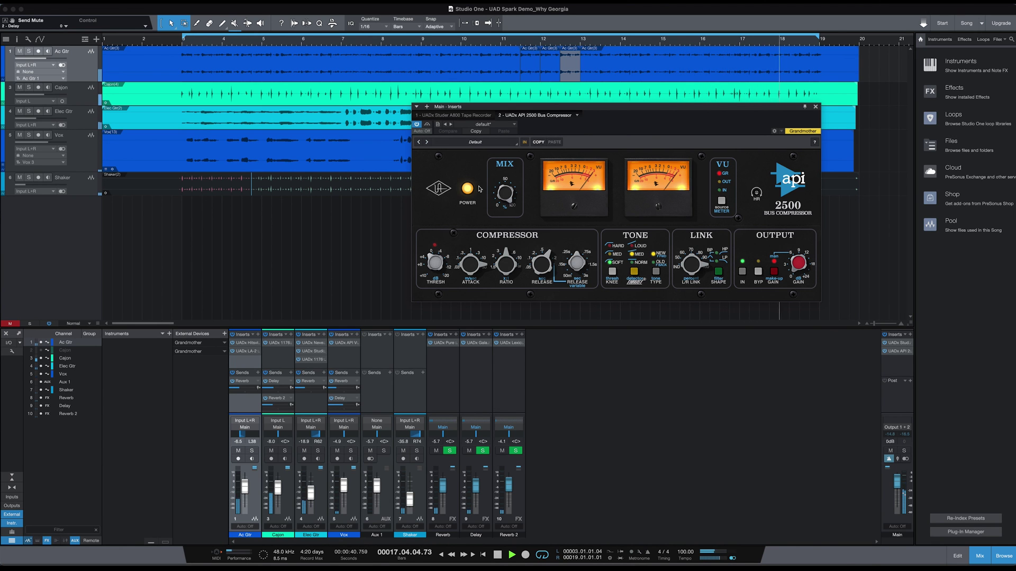
key("space")
left_click(816, 106)
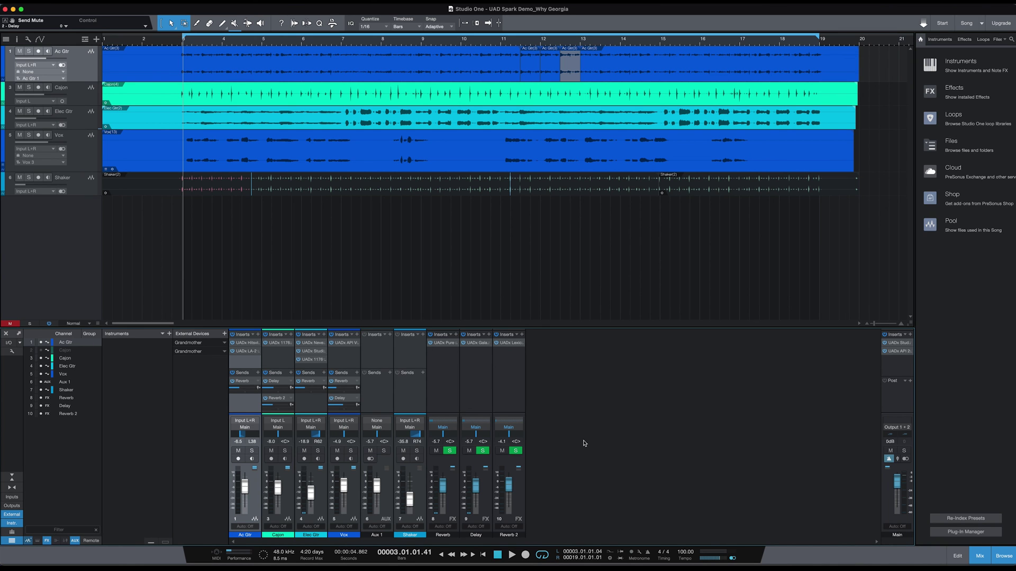
- Review the UADx Neve 1073 Preamp and EQ on the Elec Gtr channel and close its window
left_click(313, 343)
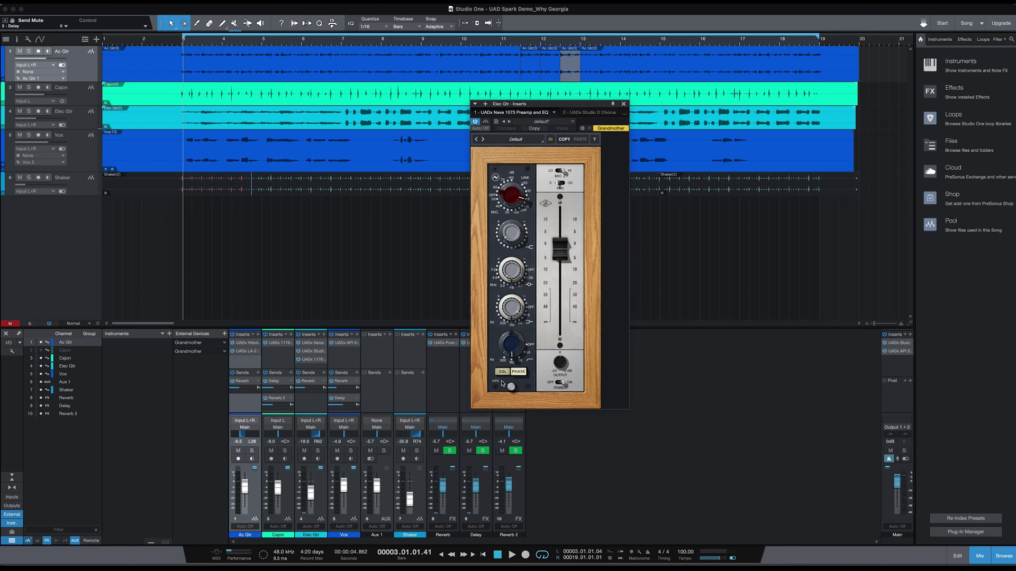
left_click(623, 104)
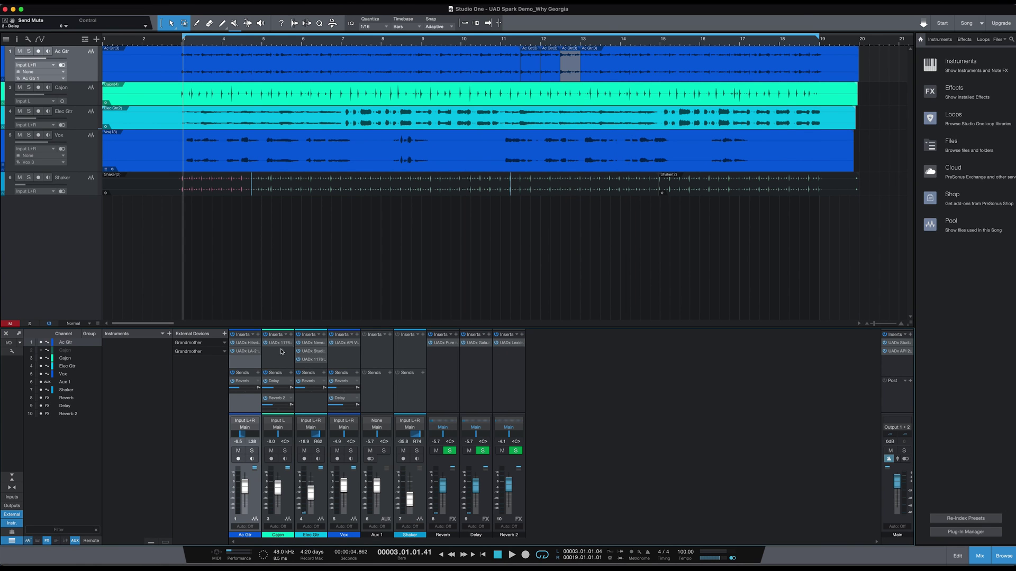